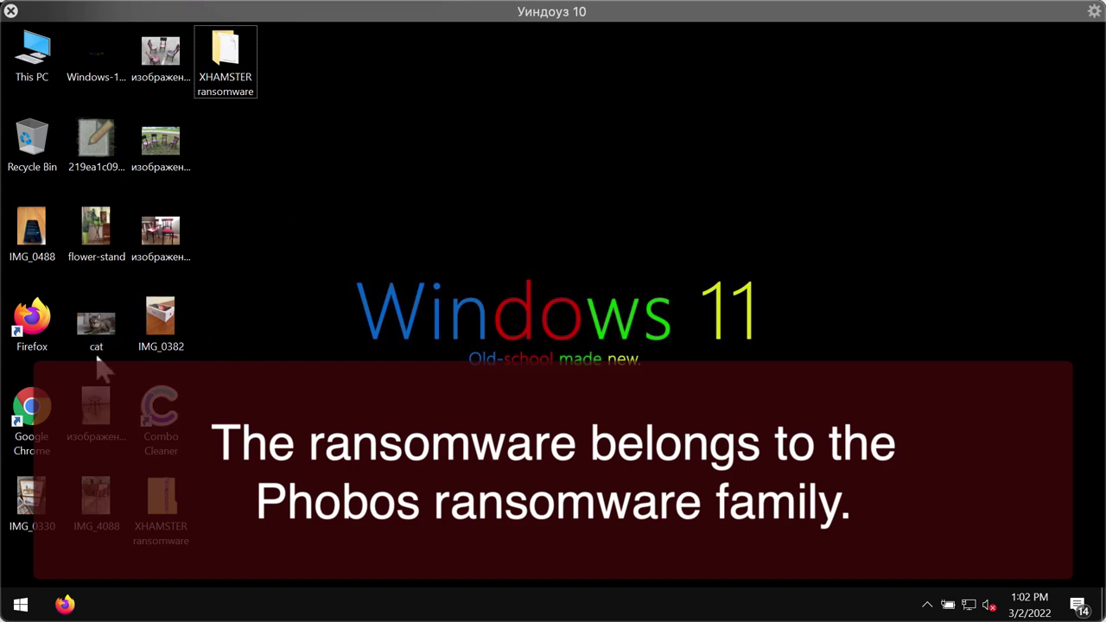
# - View the cat image from the desktop in the photo viewer and close it again
pyautogui.doubleClick(95, 321)
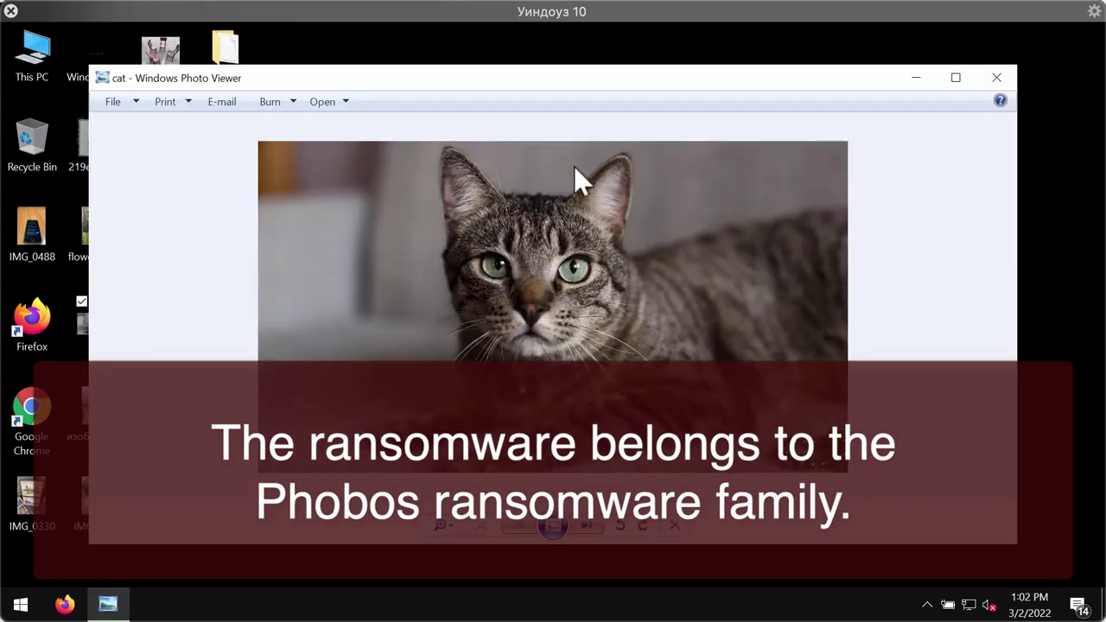
pyautogui.click(994, 77)
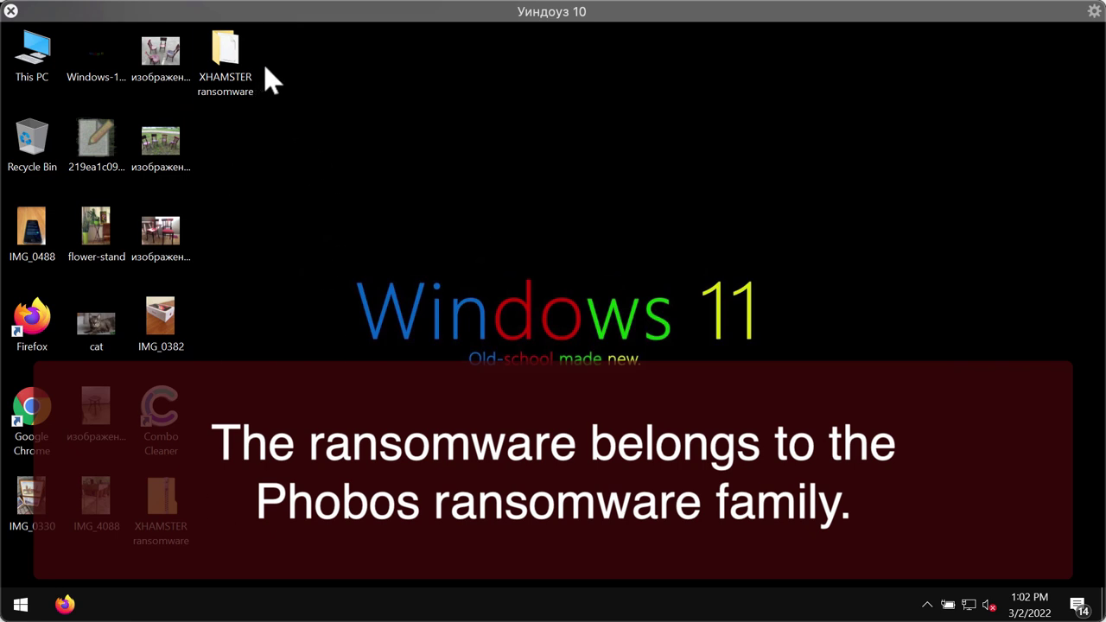
# - Run the application in the XHAMSTER ransomware desktop folder and close the folder window
pyautogui.doubleClick(239, 58)
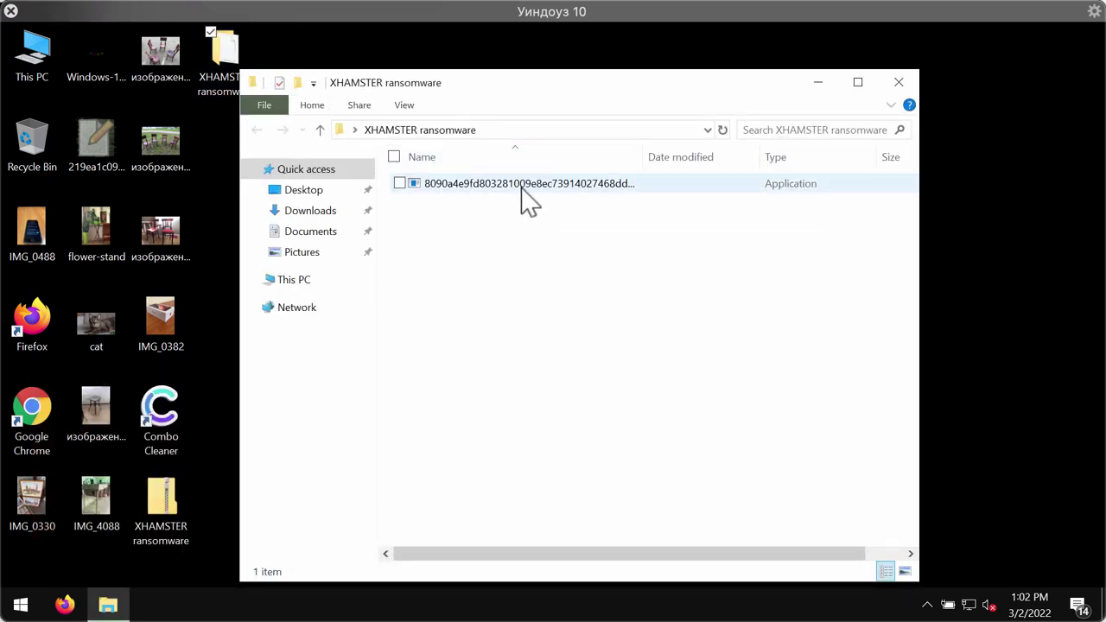
pyautogui.click(529, 185)
pyautogui.click(899, 82)
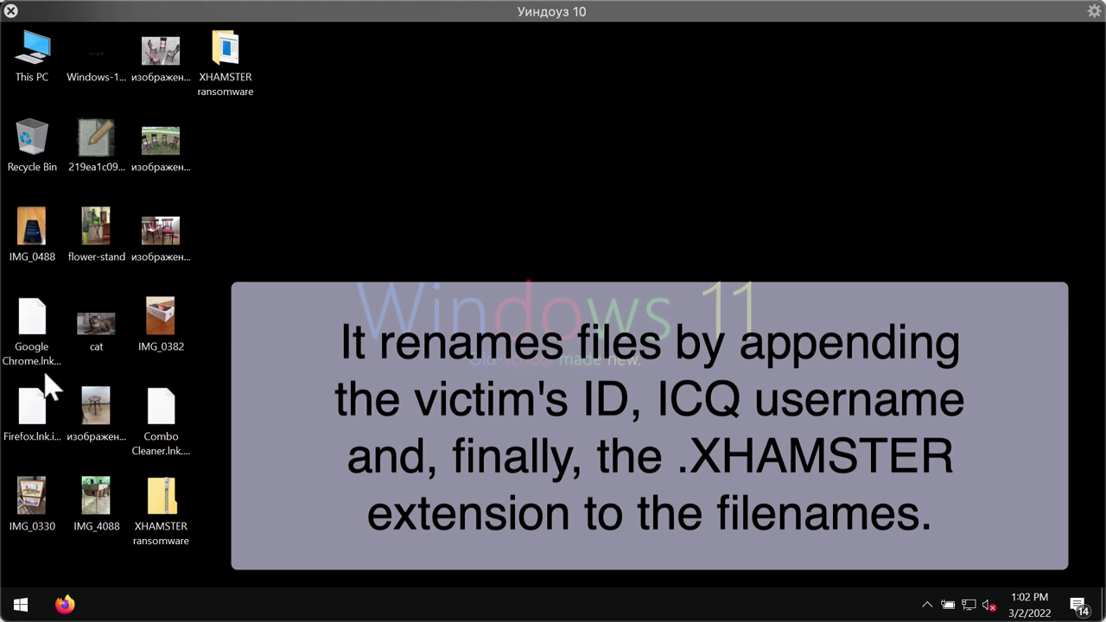
# - Inspect the renamed Google Chrome shortcut's full filename and file details, and try to open it
pyautogui.click(31, 335)
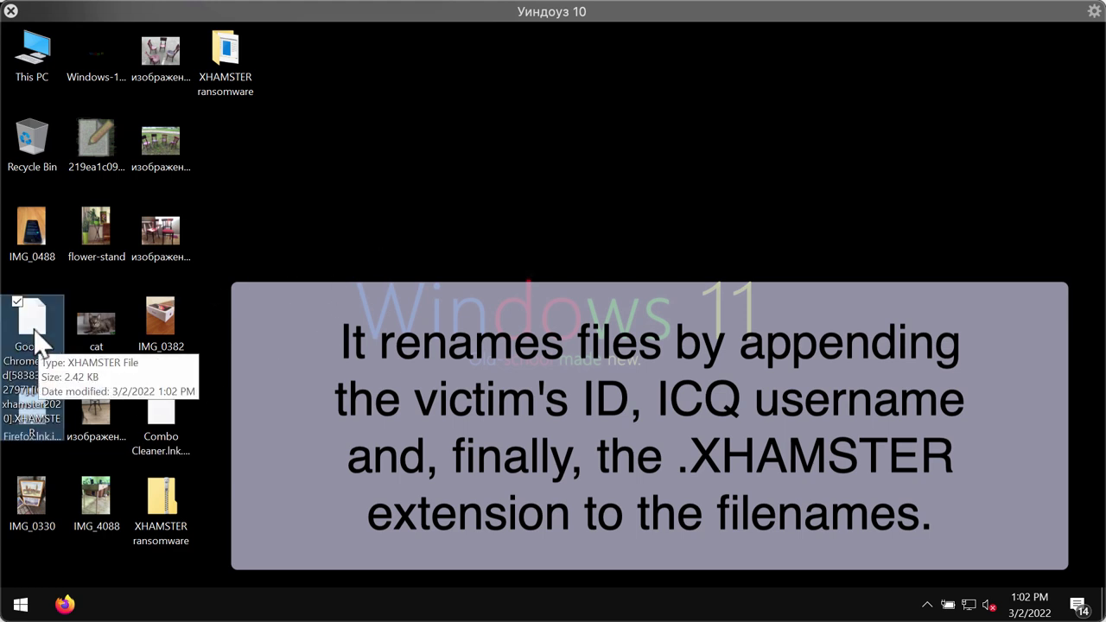
pyautogui.click(78, 278)
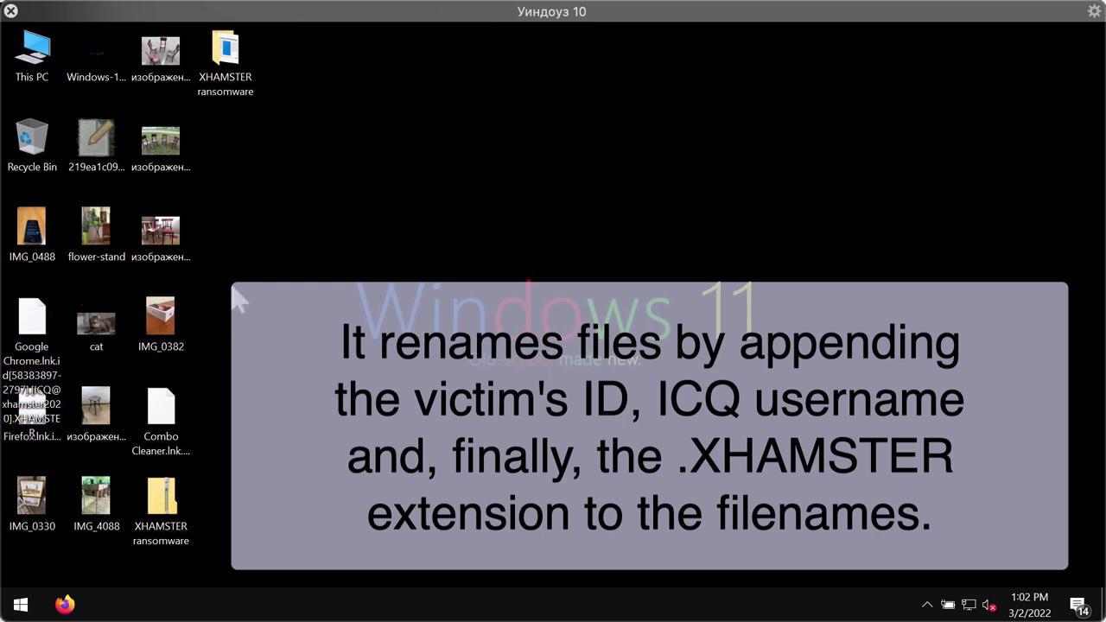
pyautogui.moveTo(21, 347)
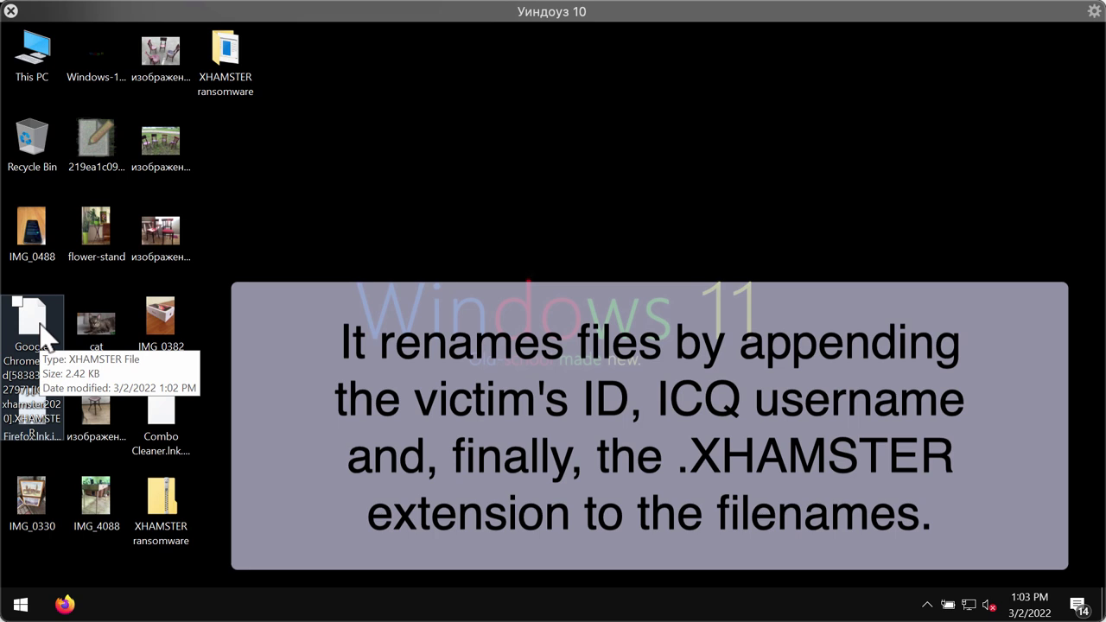
pyautogui.doubleClick(38, 328)
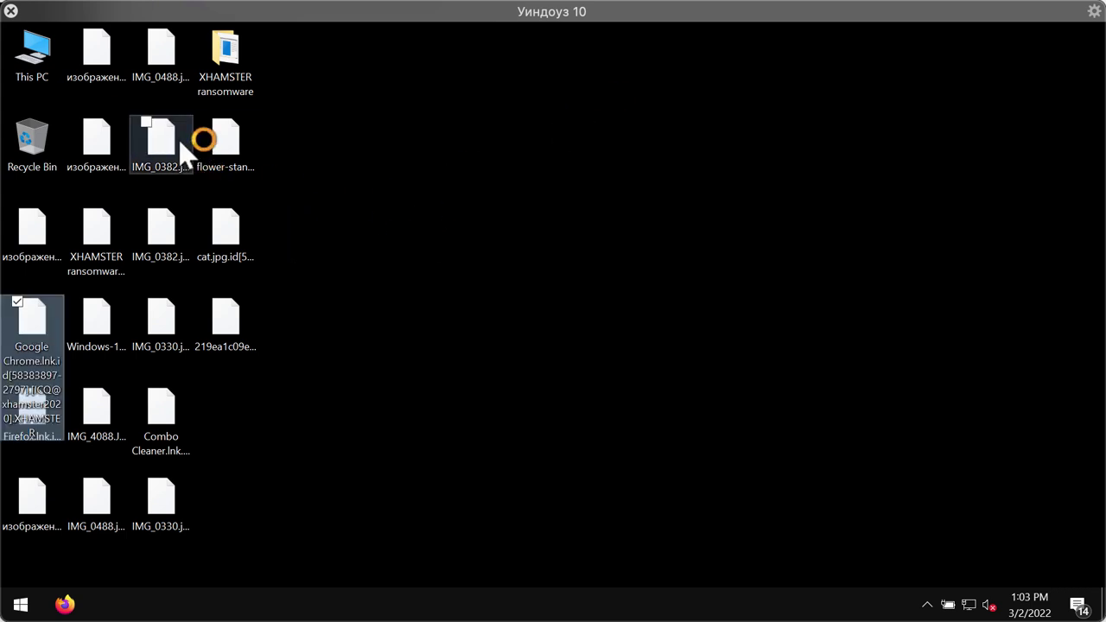
# - Try to open the encrypted IMG_0488 desktop image, dismiss the app prompt and return to the ransom note windows
pyautogui.click(178, 139)
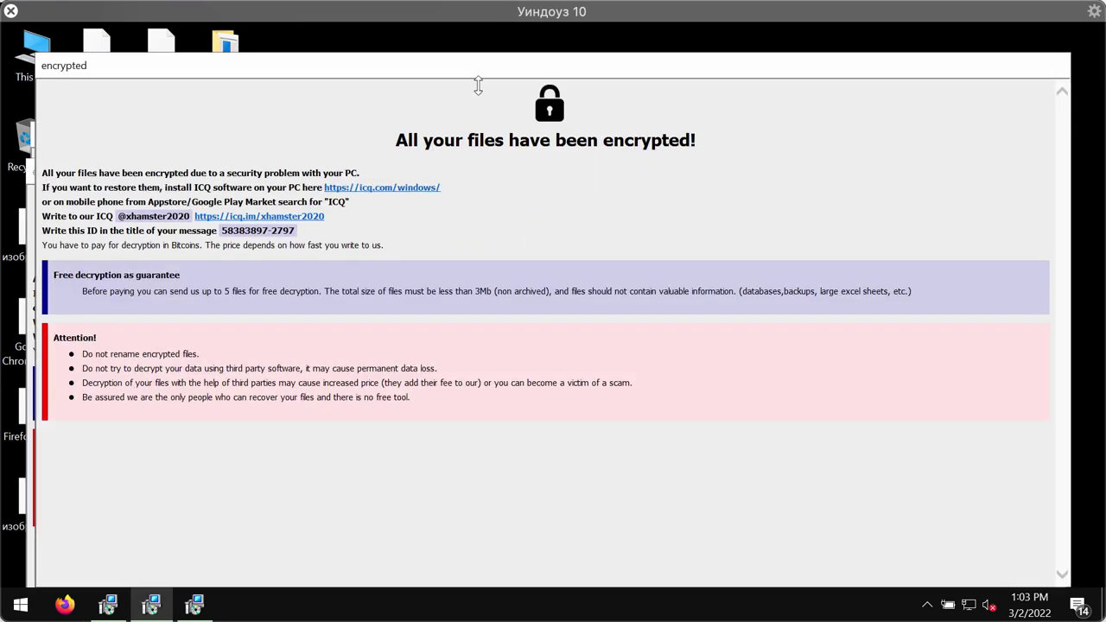
pyautogui.click(158, 50)
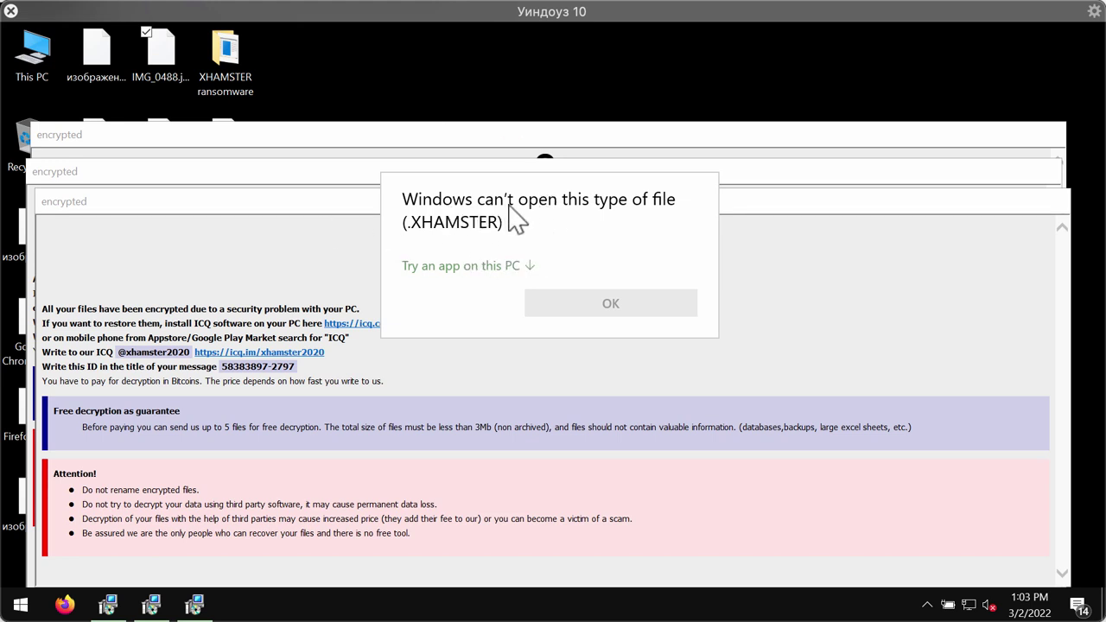
pyautogui.click(506, 268)
pyautogui.click(844, 284)
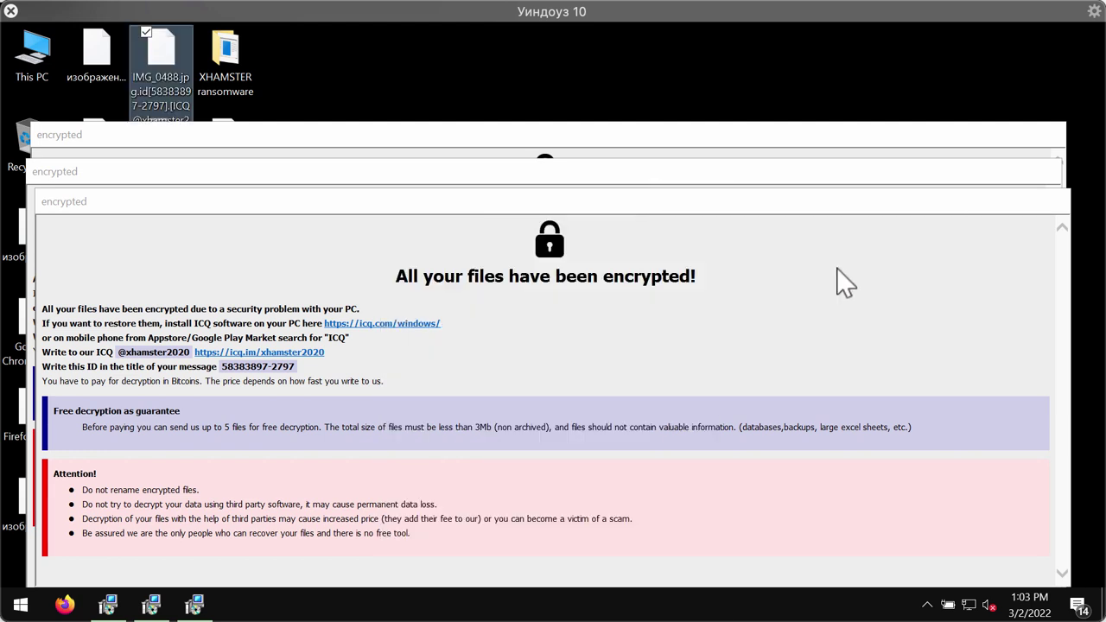
pyautogui.click(738, 182)
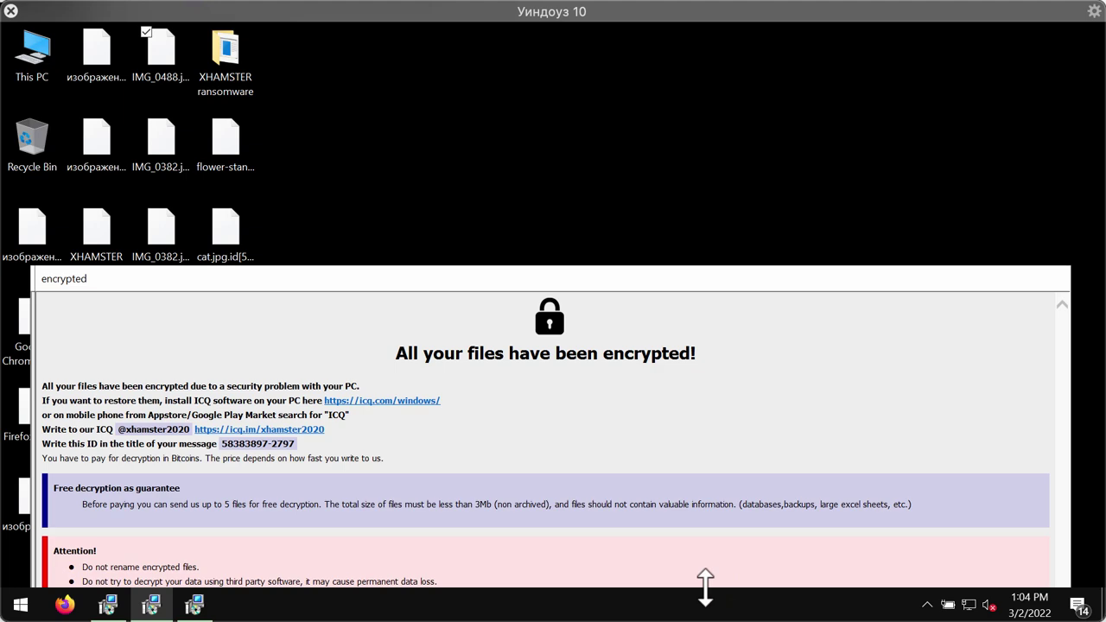
# - Open Task Manager full screen, select the background process starting with 8090a4e9fd80 and widen the Name column to show its full name
pyautogui.rightClick(745, 612)
pyautogui.click(798, 516)
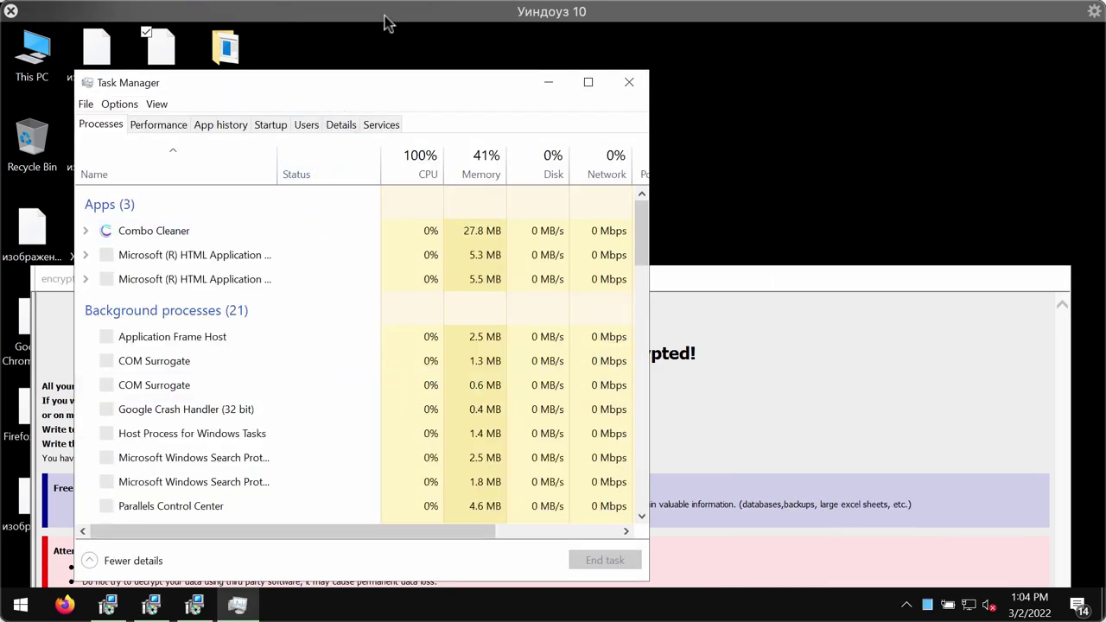
pyautogui.doubleClick(393, 83)
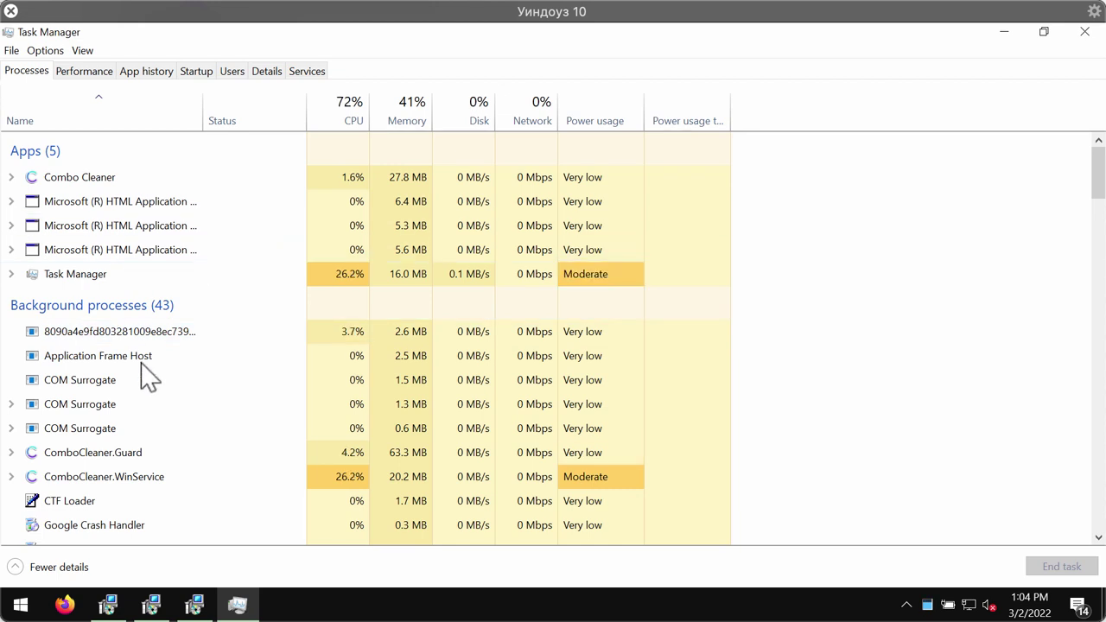
pyautogui.click(71, 337)
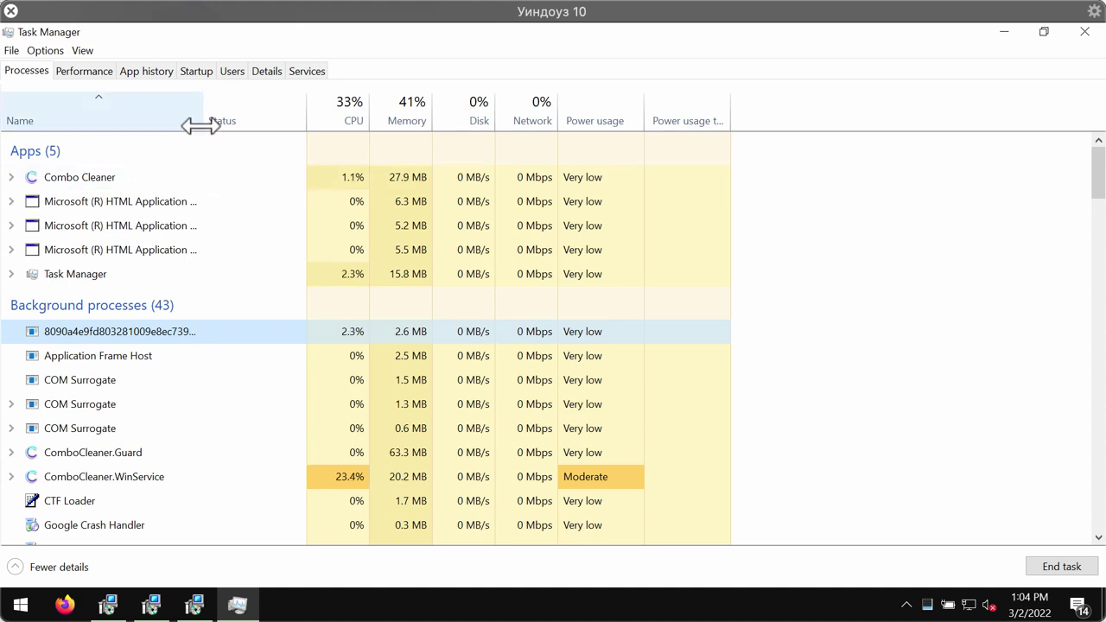
pyautogui.moveTo(208, 123); pyautogui.dragTo(428, 134)
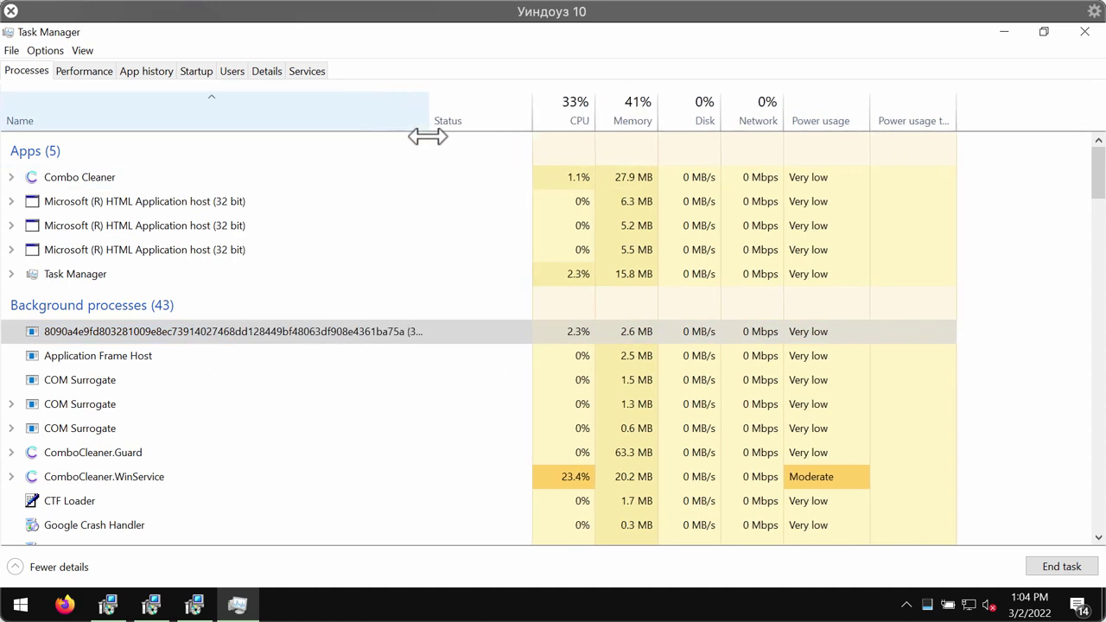
# - End the background process starting with 8090a4e9fd80 and close Task Manager
pyautogui.rightClick(153, 334)
pyautogui.click(197, 343)
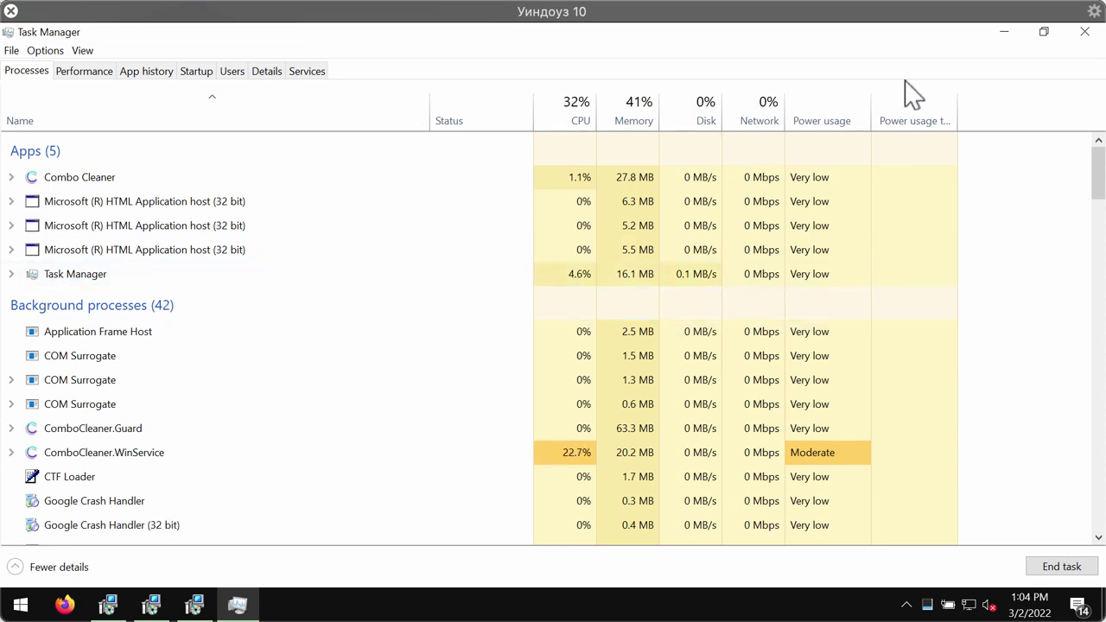
pyautogui.click(1085, 32)
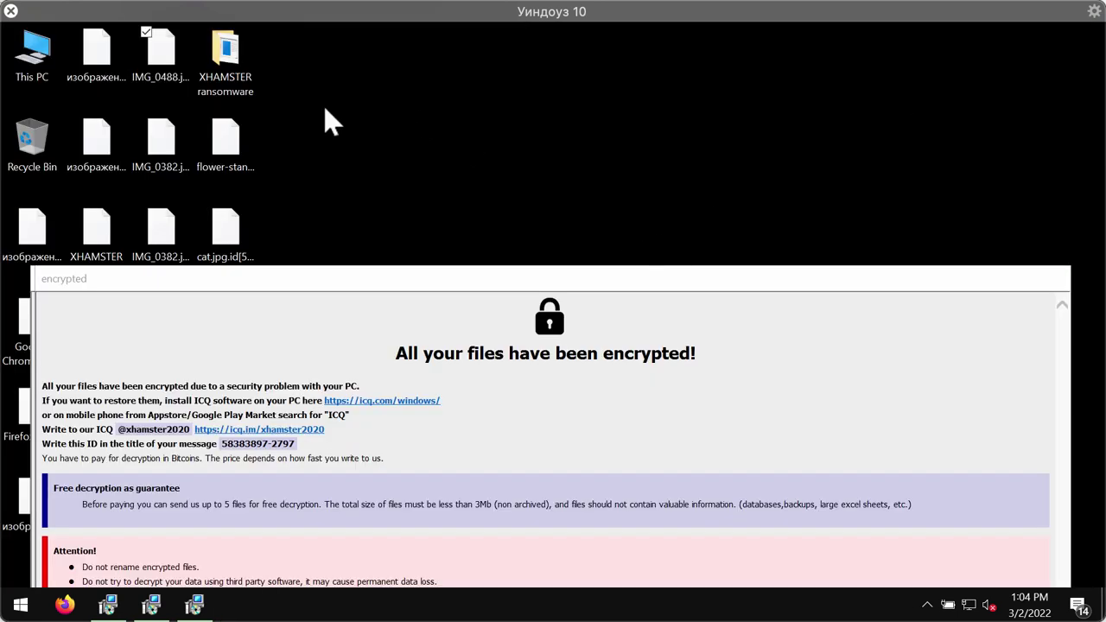
# - Launch iexplore from the Internet Explorer folder in Program Files (x86) on drive C
pyautogui.doubleClick(34, 53)
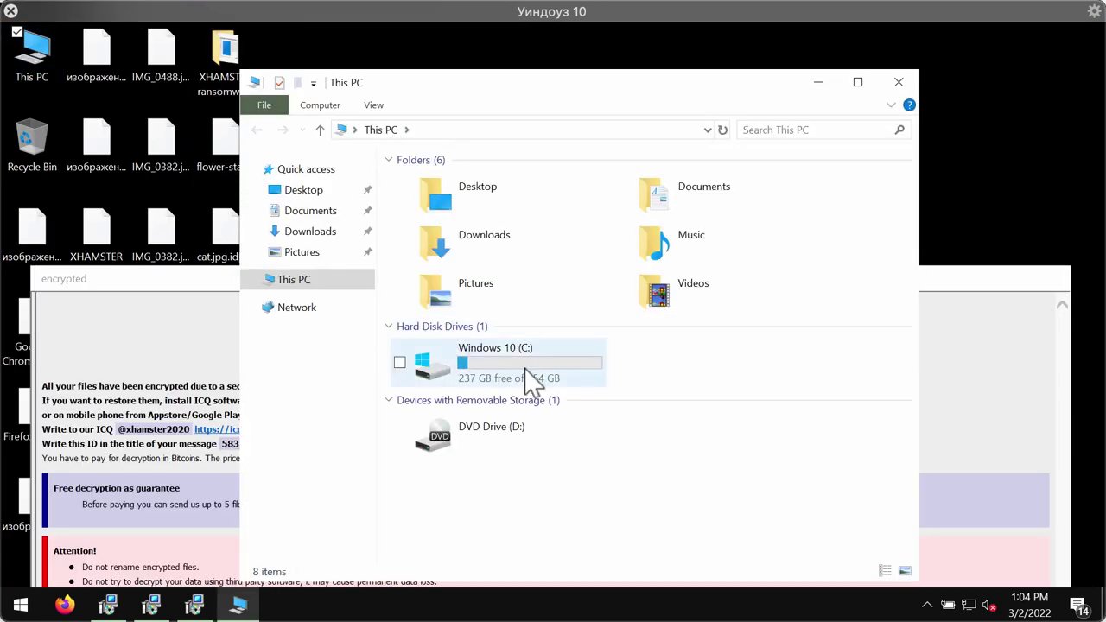
pyautogui.doubleClick(551, 375)
pyautogui.doubleClick(500, 204)
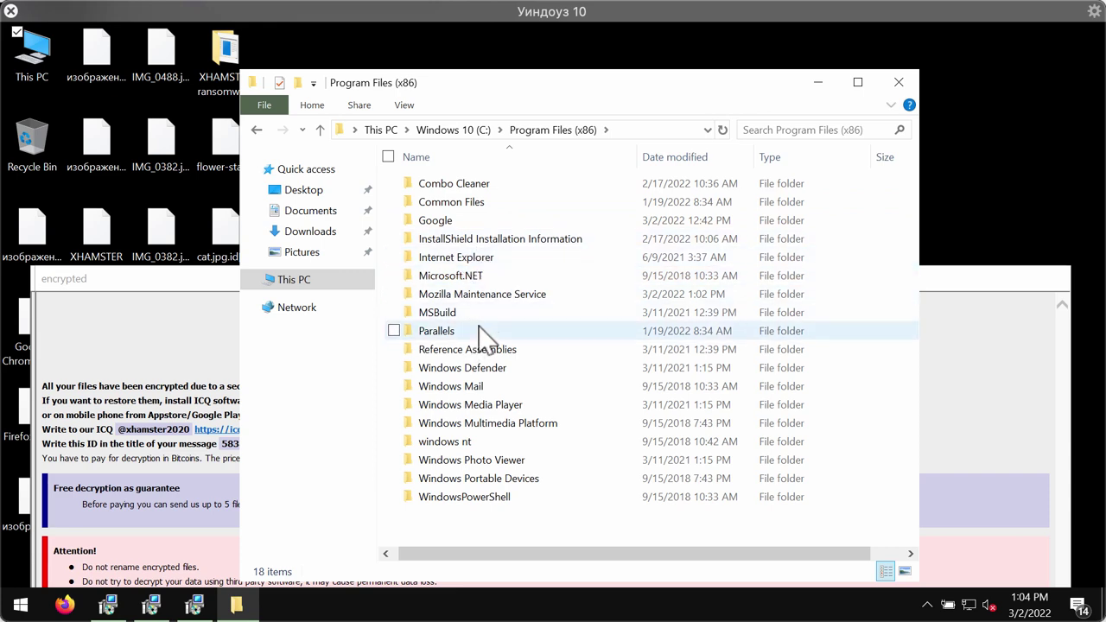
pyautogui.doubleClick(471, 259)
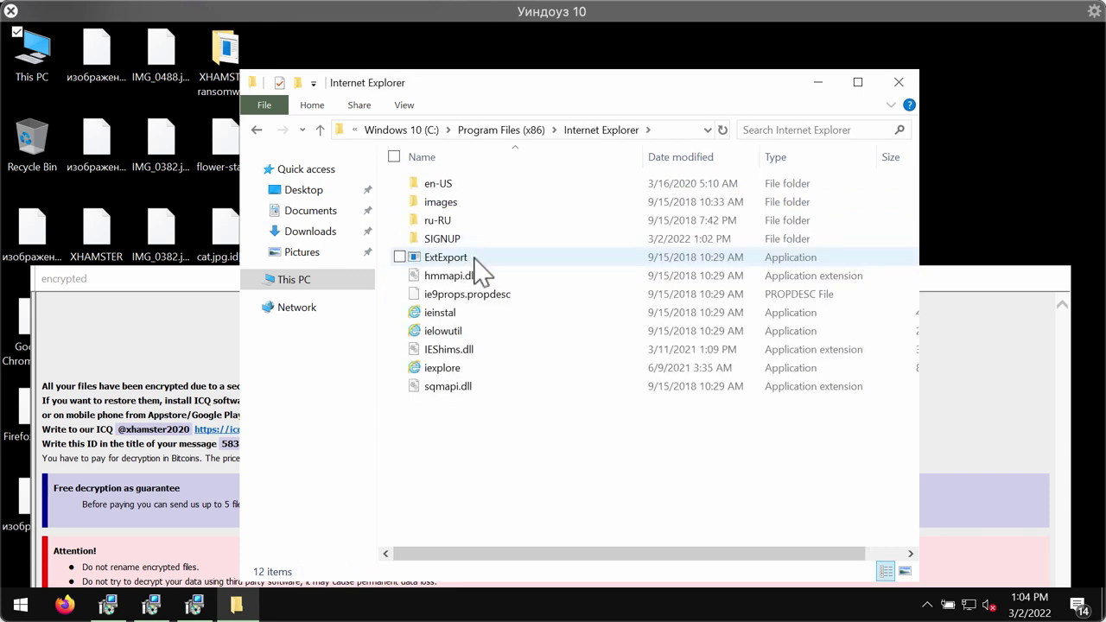
pyautogui.moveTo(615, 80); pyautogui.dragTo(598, 73)
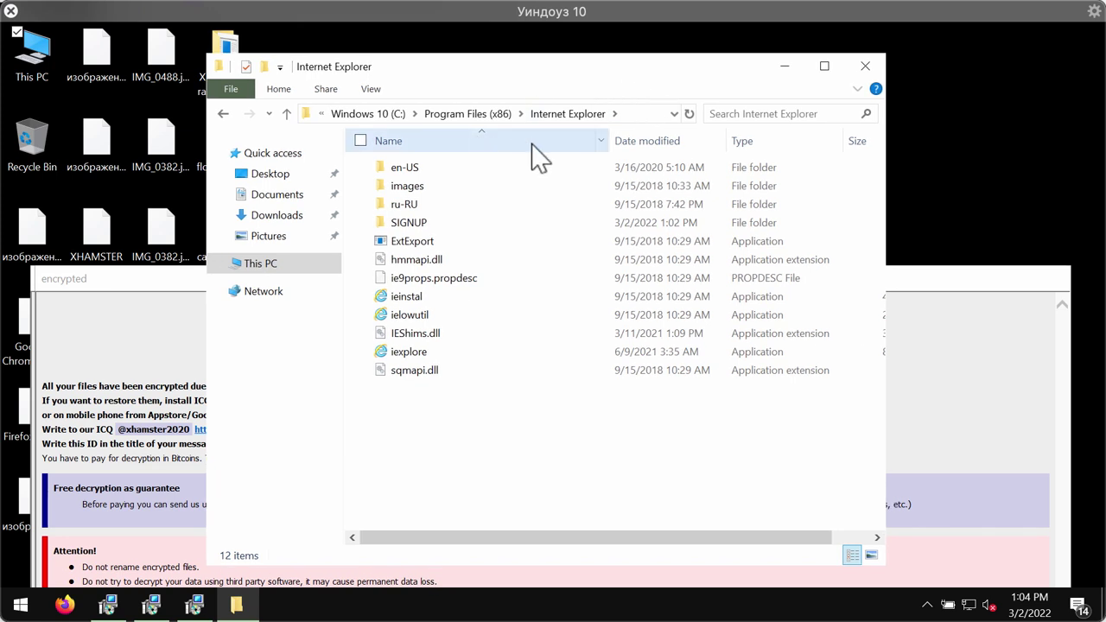
pyautogui.click(566, 115)
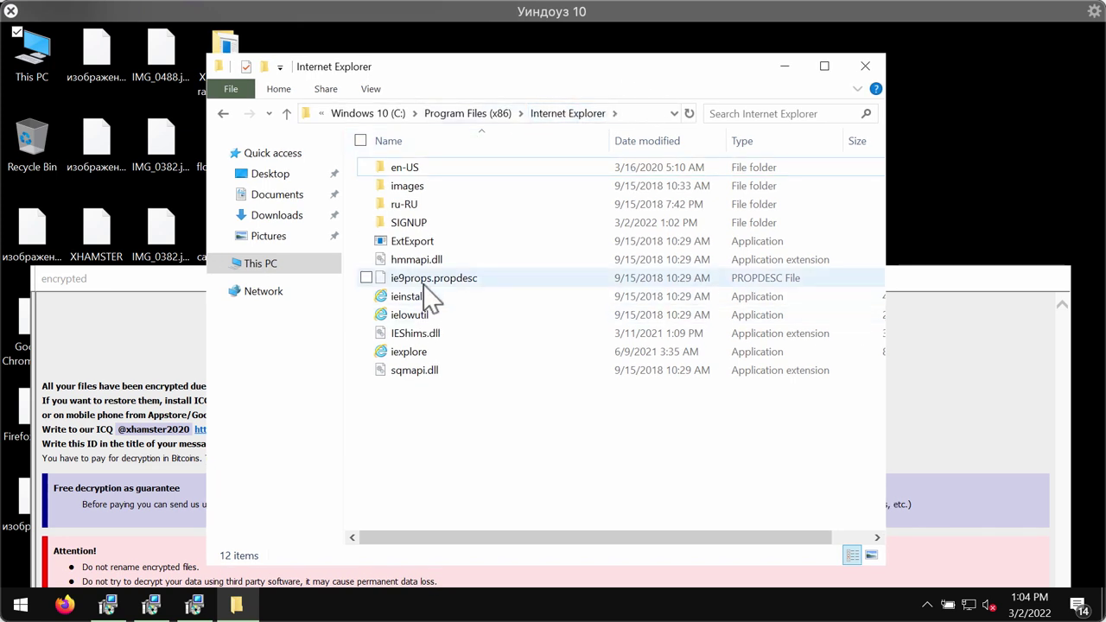
pyautogui.doubleClick(426, 354)
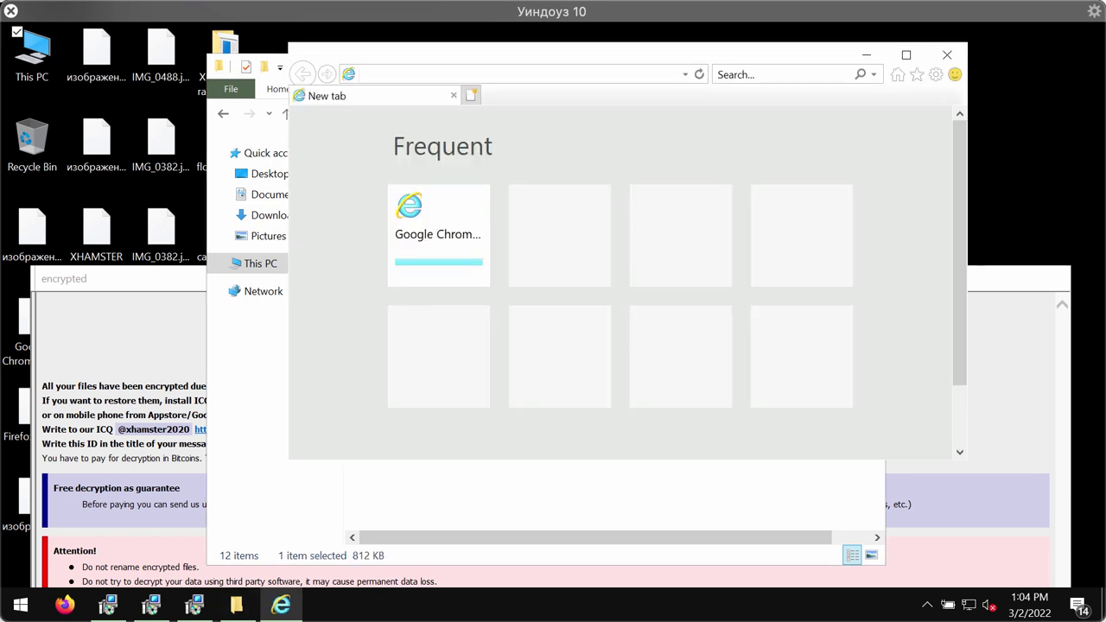
# - Go to combocleaner.com, maximize the browser window and look over the Combo Cleaner for Windows page
pyautogui.moveTo(632, 53); pyautogui.dragTo(598, 56)
pyautogui.click(535, 79)
pyautogui.write('c')
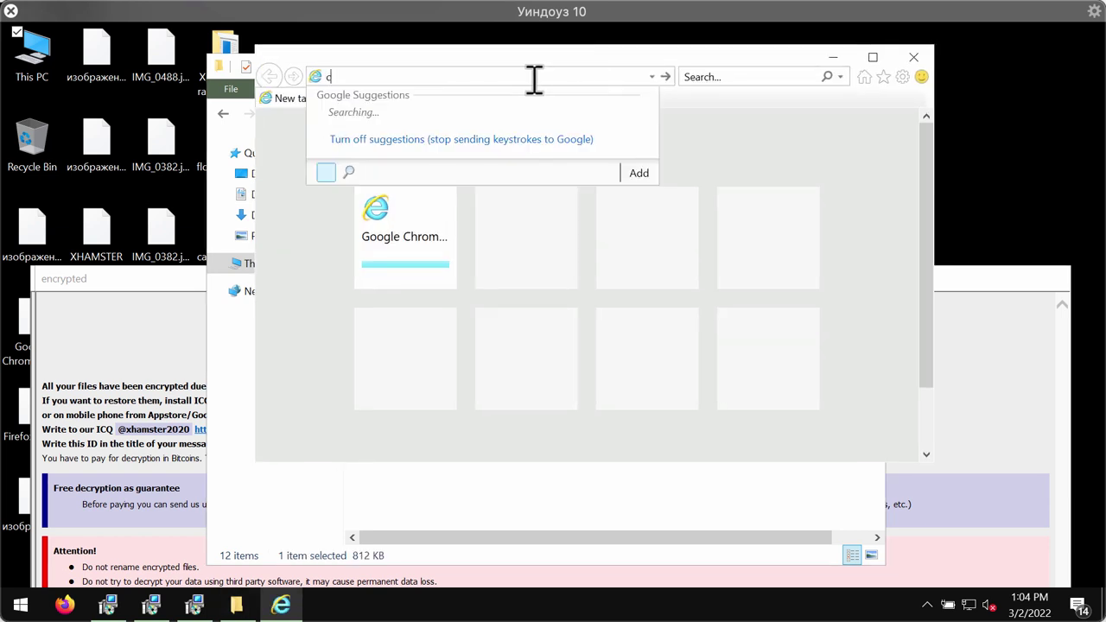
pyautogui.write('omb')
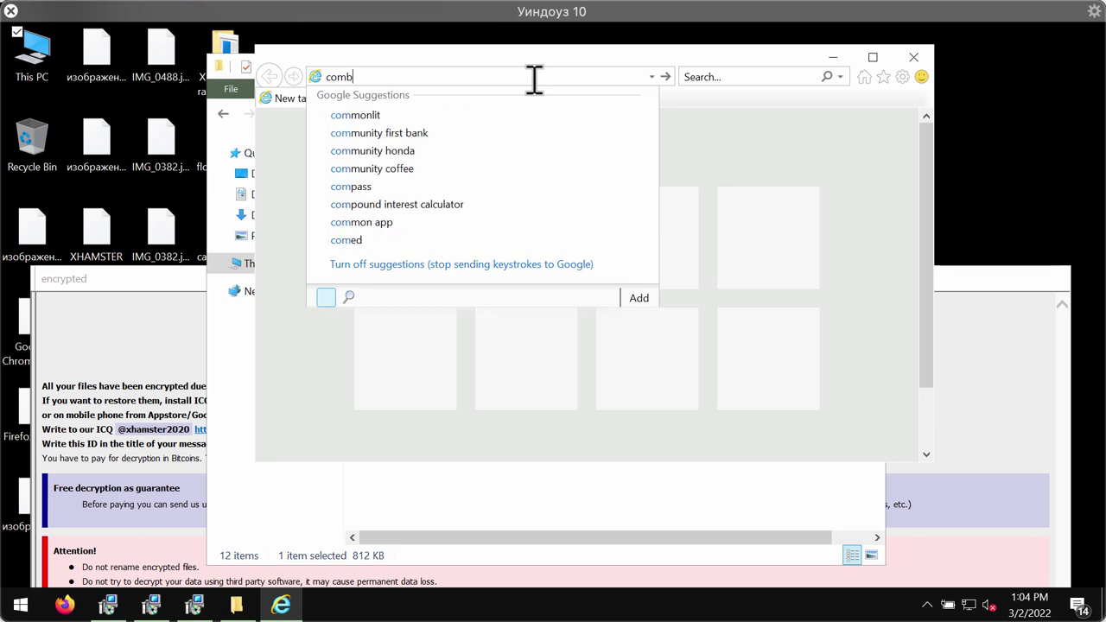
pyautogui.write('oclean')
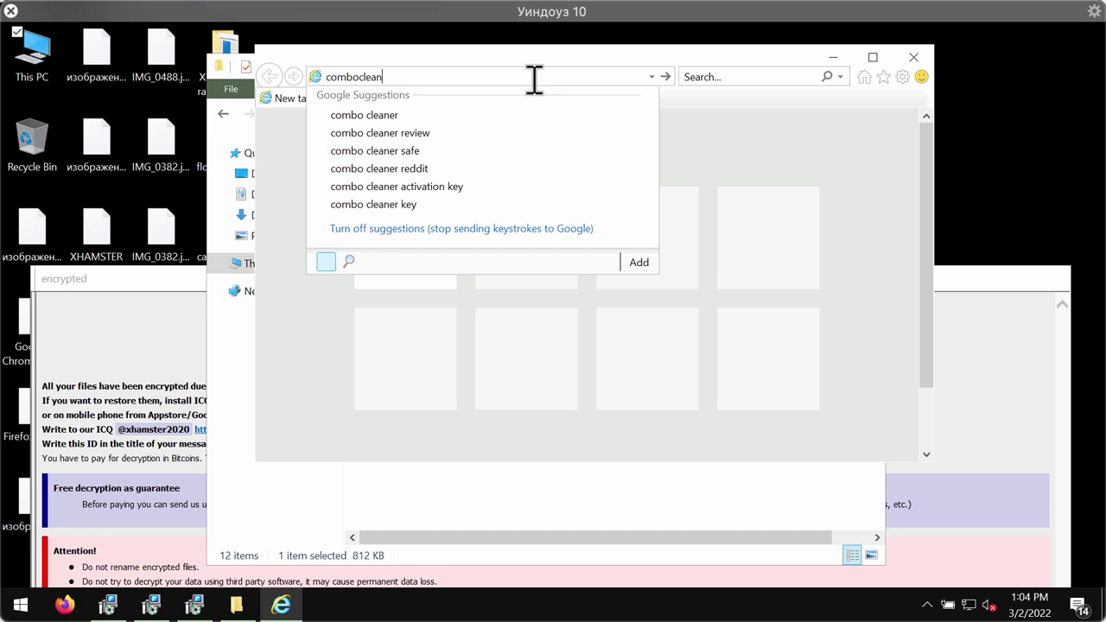
pyautogui.write('er.com')
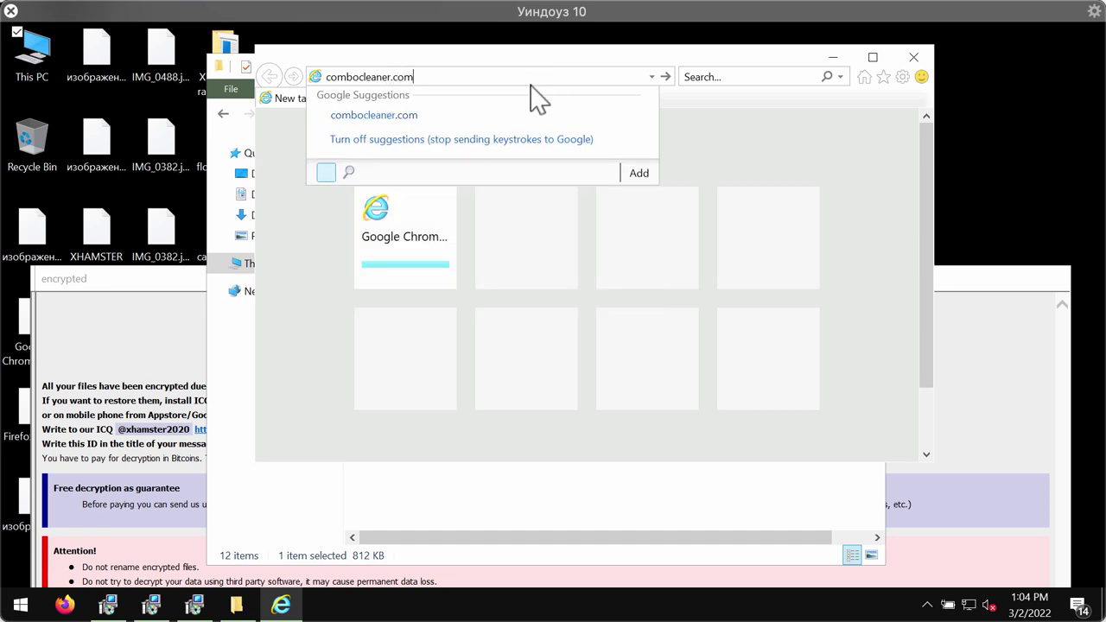
pyautogui.press('Return')
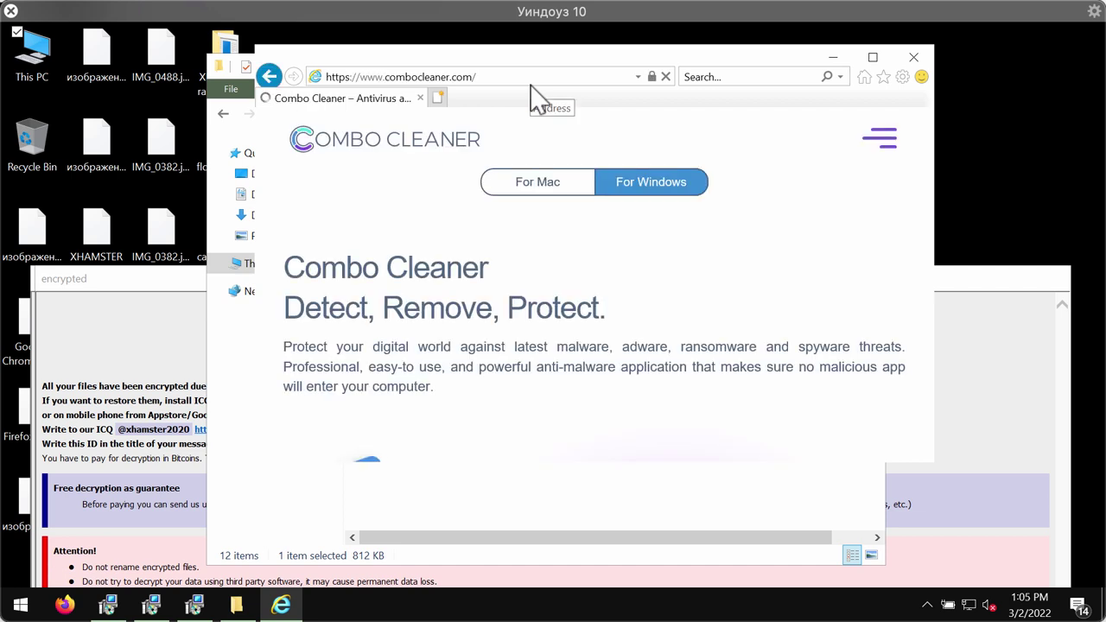
pyautogui.click(872, 57)
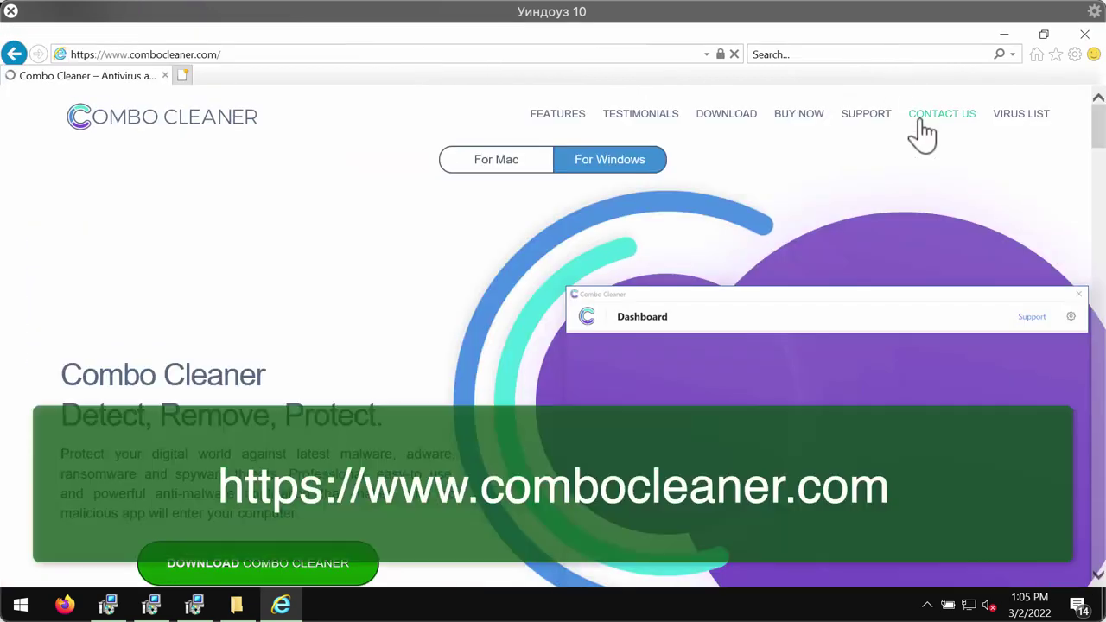
pyautogui.scroll(-1, 1093, 129)
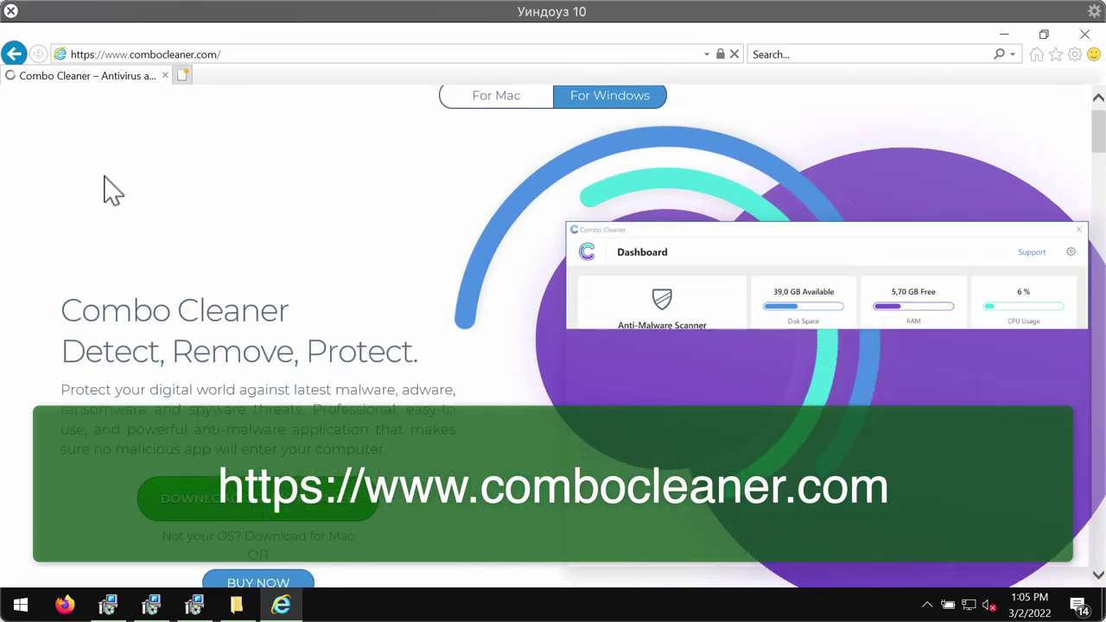
# - Minimize the browser, close the Internet Explorer folder window and open the Combo Cleaner folder in Program Files (x86) on drive C
pyautogui.click(1005, 36)
pyautogui.click(865, 67)
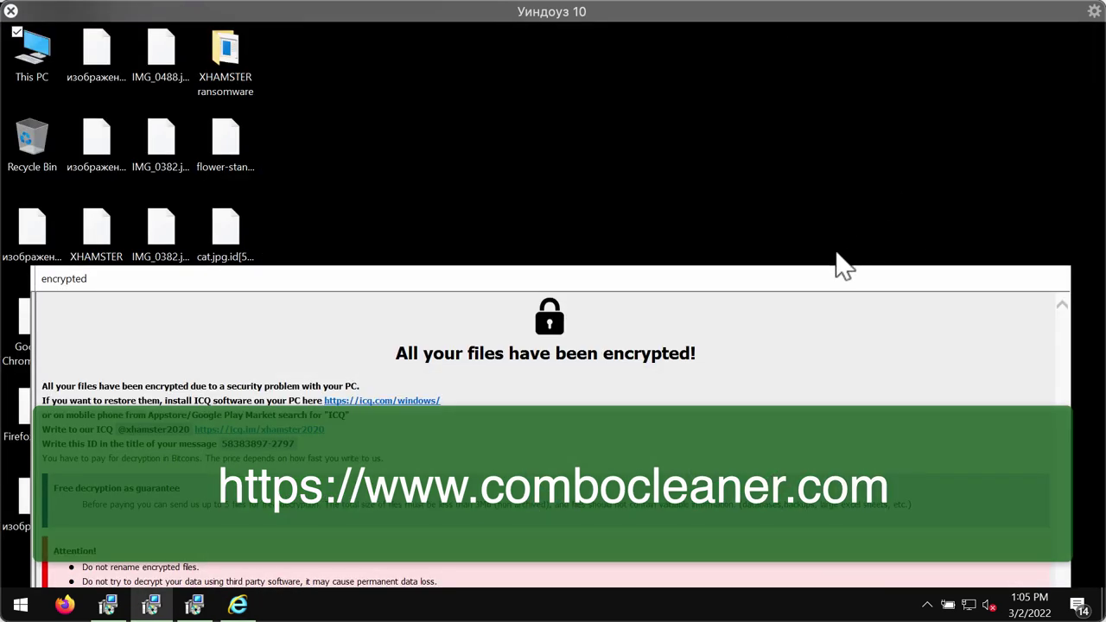
pyautogui.doubleClick(34, 65)
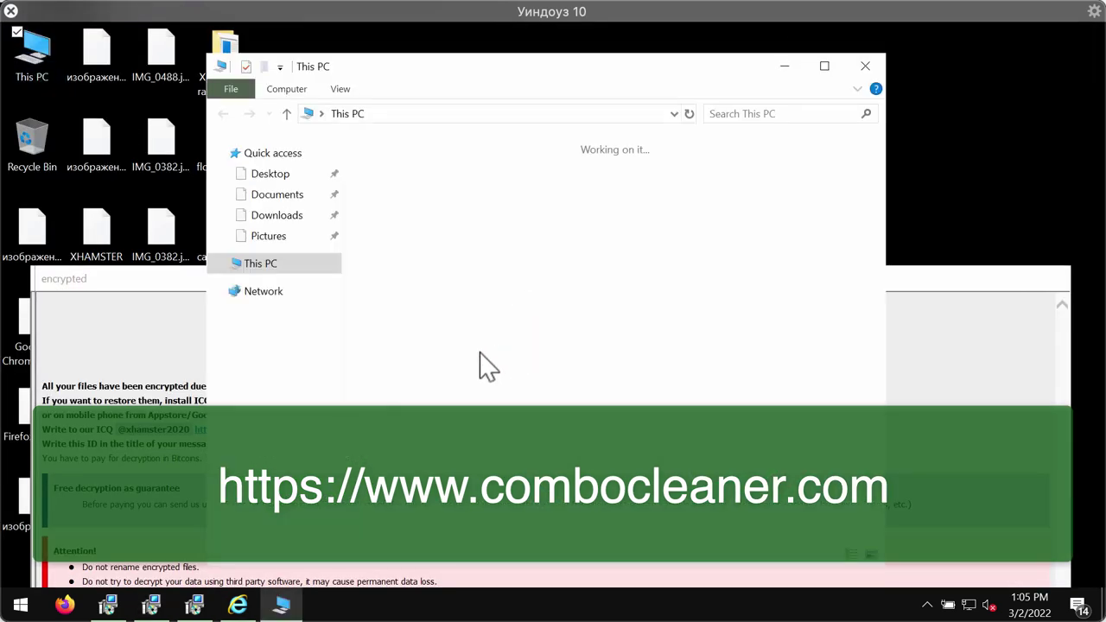
pyautogui.doubleClick(471, 345)
pyautogui.doubleClick(458, 185)
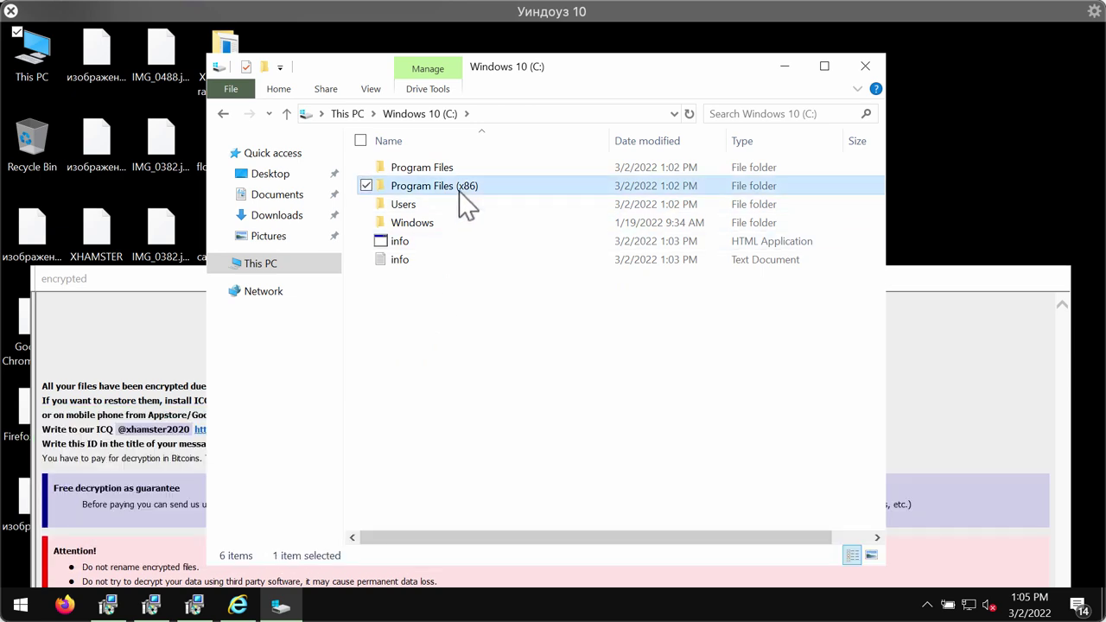
pyautogui.doubleClick(464, 168)
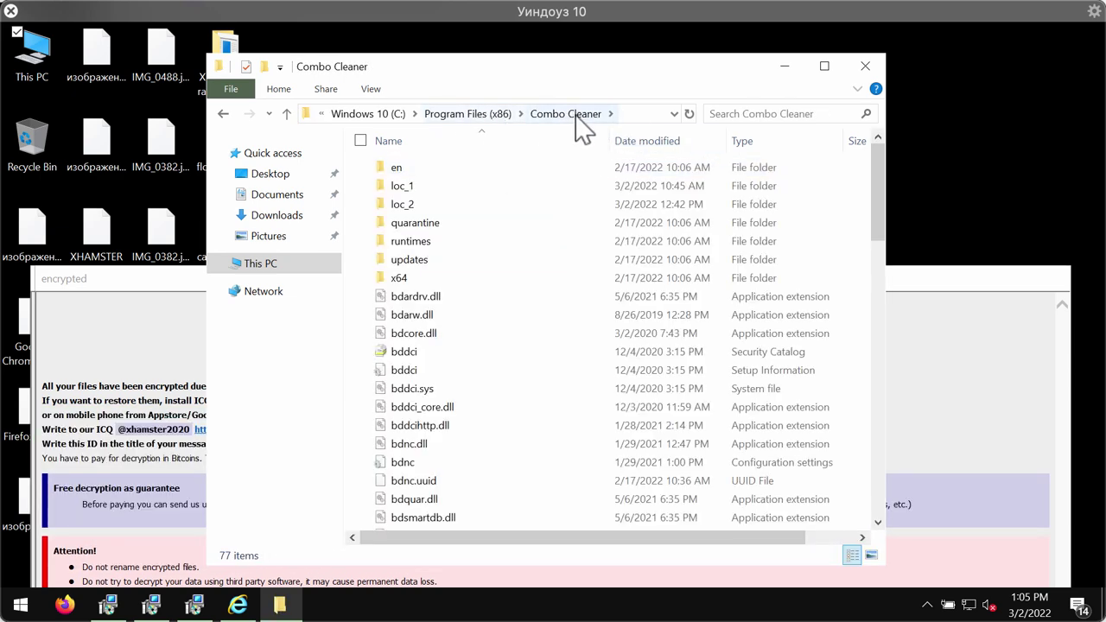
# - Launch the ComboCleaner application from its program folder, start a Quick Scan and shift the scanner window sideways
pyautogui.scroll(-2, 453, 450)
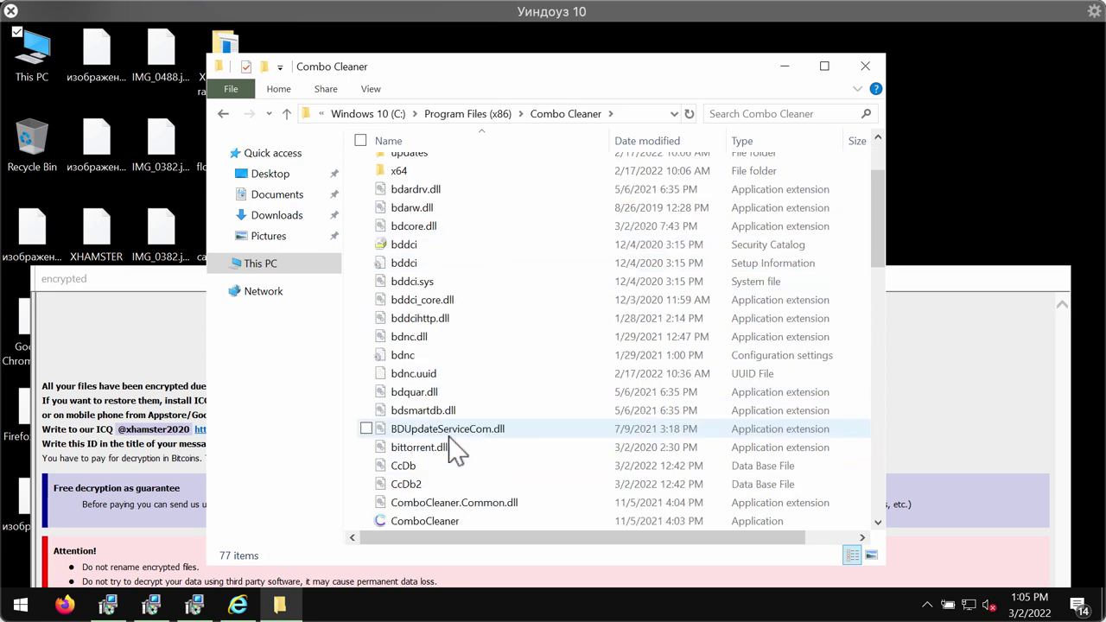
pyautogui.doubleClick(456, 519)
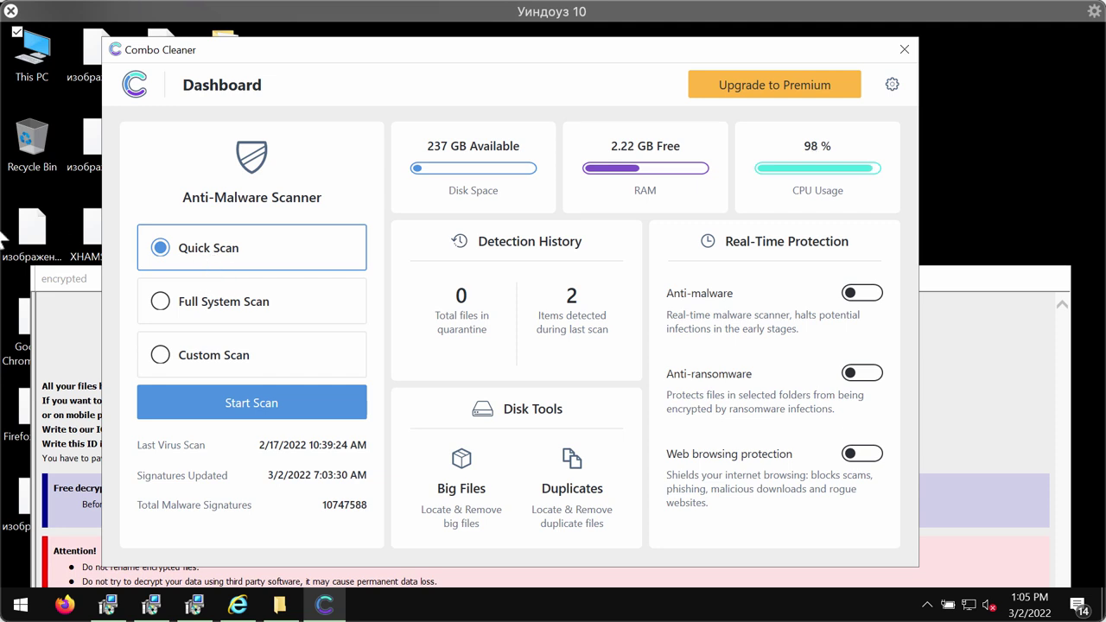
pyautogui.click(239, 406)
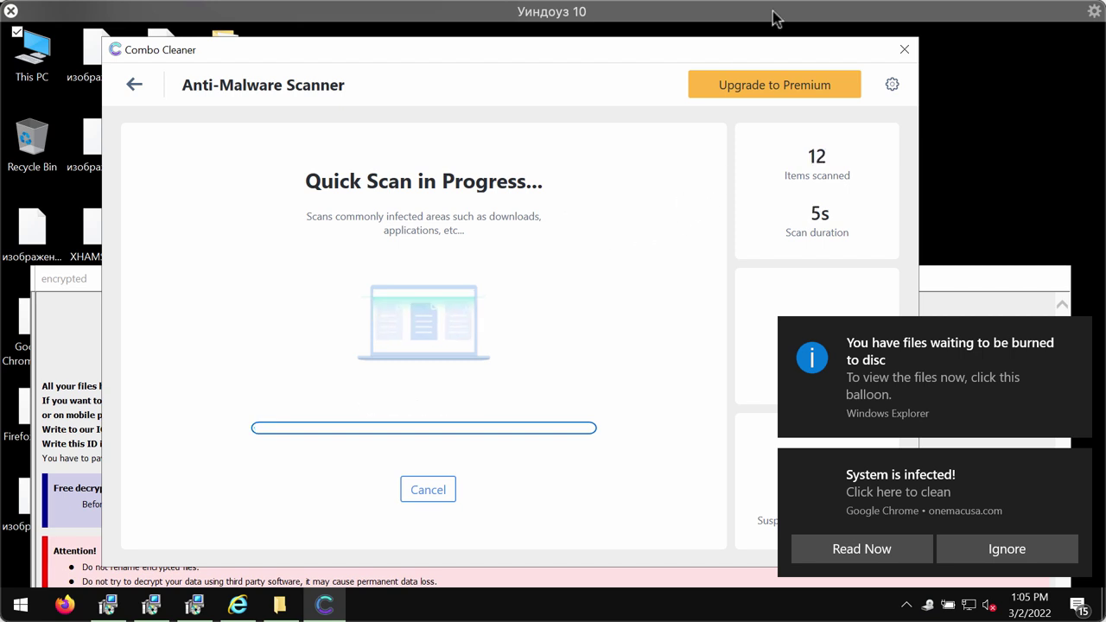
pyautogui.moveTo(669, 60); pyautogui.dragTo(585, 62)
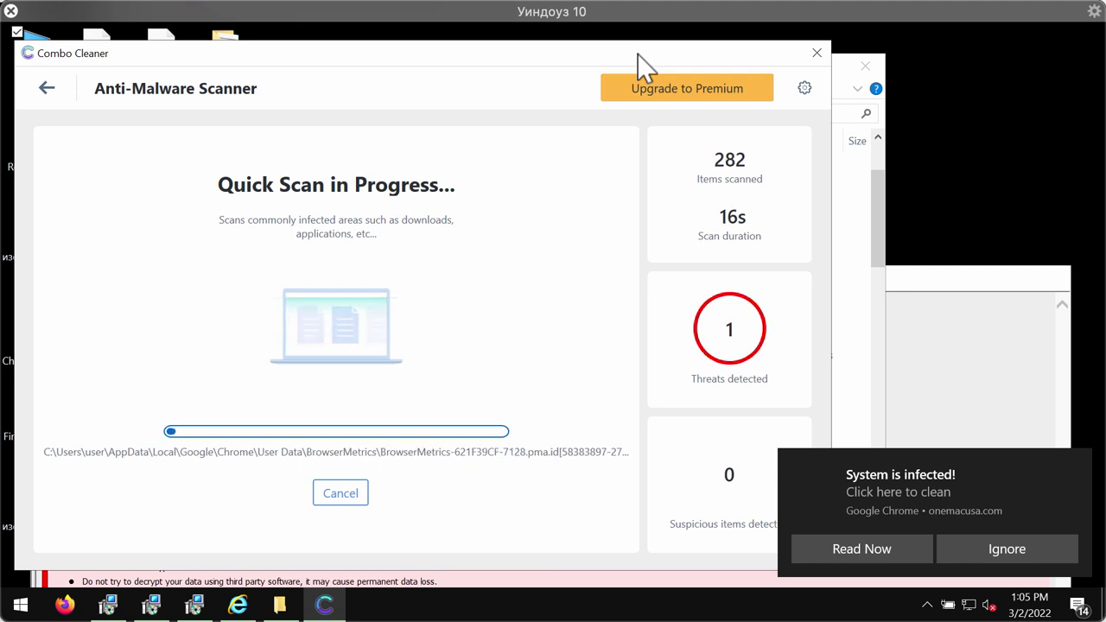
pyautogui.moveTo(637, 54); pyautogui.dragTo(647, 53)
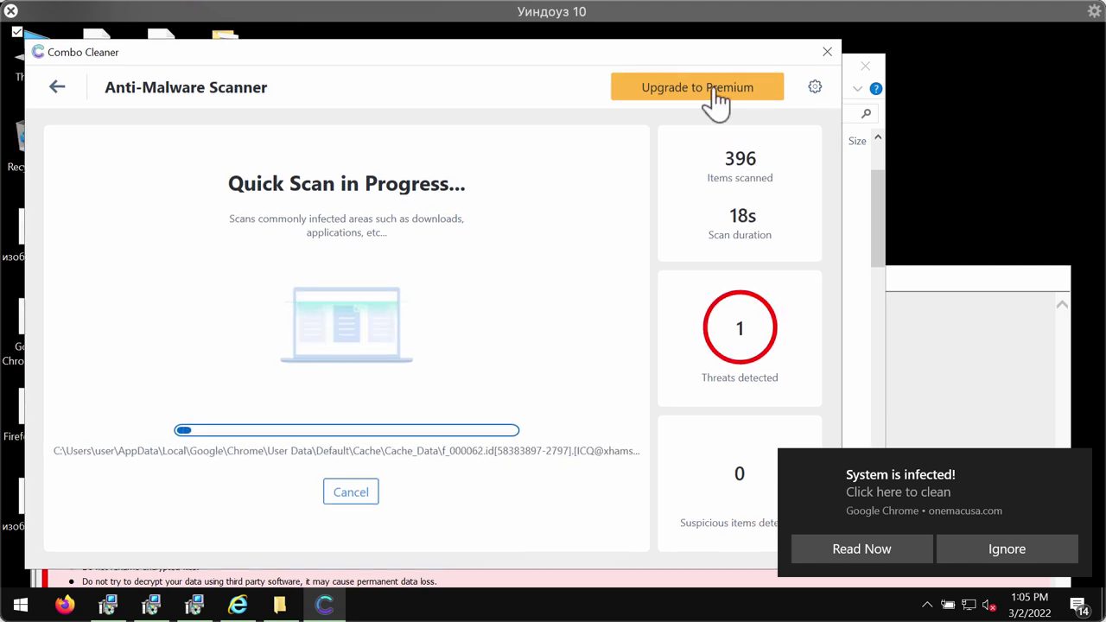
# - Open the Combo Cleaner settings and view the Anti-Ransomware options for protected folders and trusted programs
pyautogui.click(813, 86)
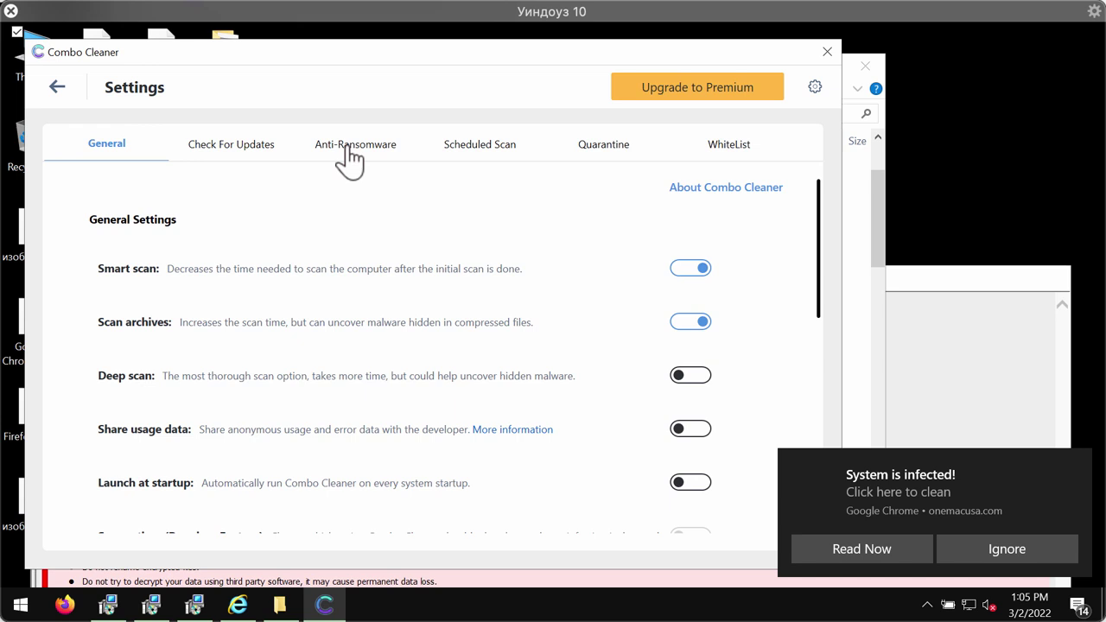
pyautogui.click(353, 162)
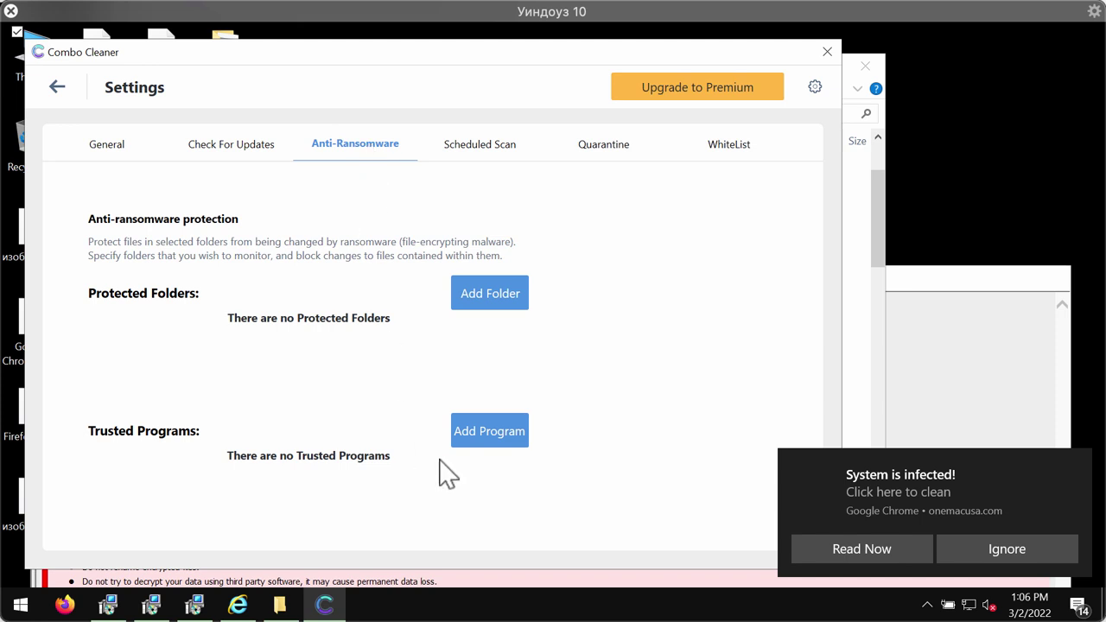
pyautogui.moveTo(484, 60); pyautogui.dragTo(508, 62)
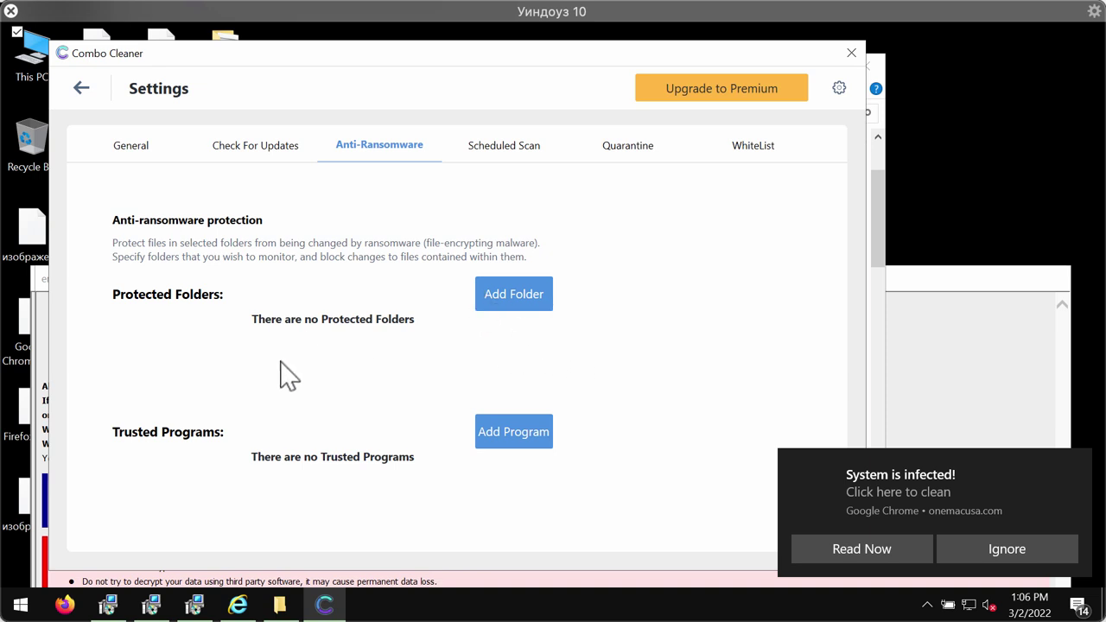
pyautogui.moveTo(450, 63); pyautogui.dragTo(469, 60)
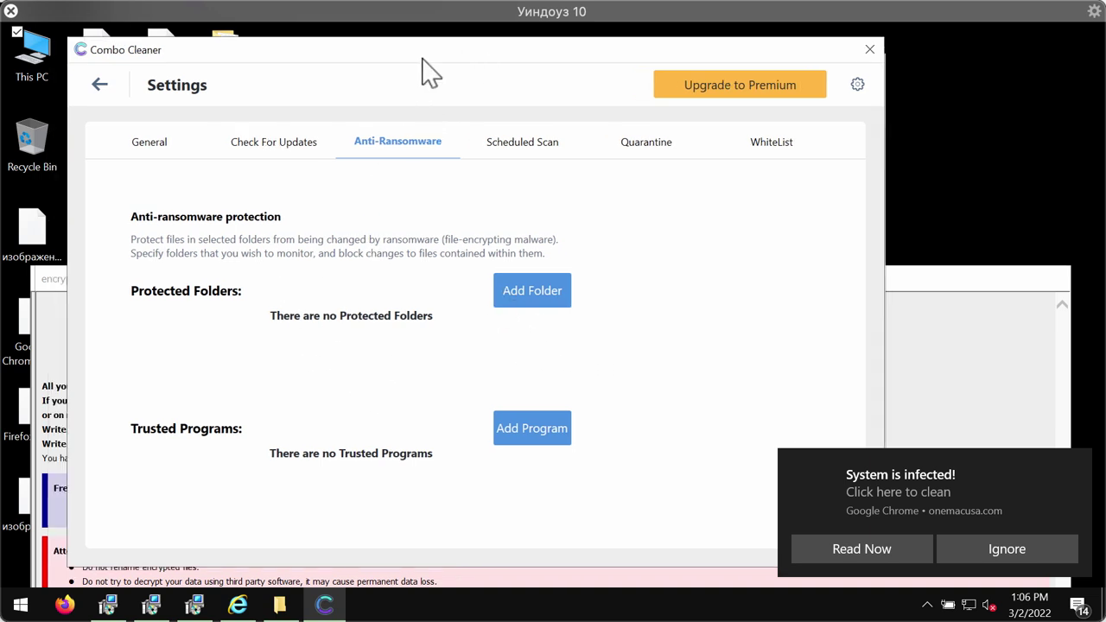
# - Return to the running Quick Scan to cancel it, and open the Premium upgrade page from the scan results
pyautogui.click(101, 86)
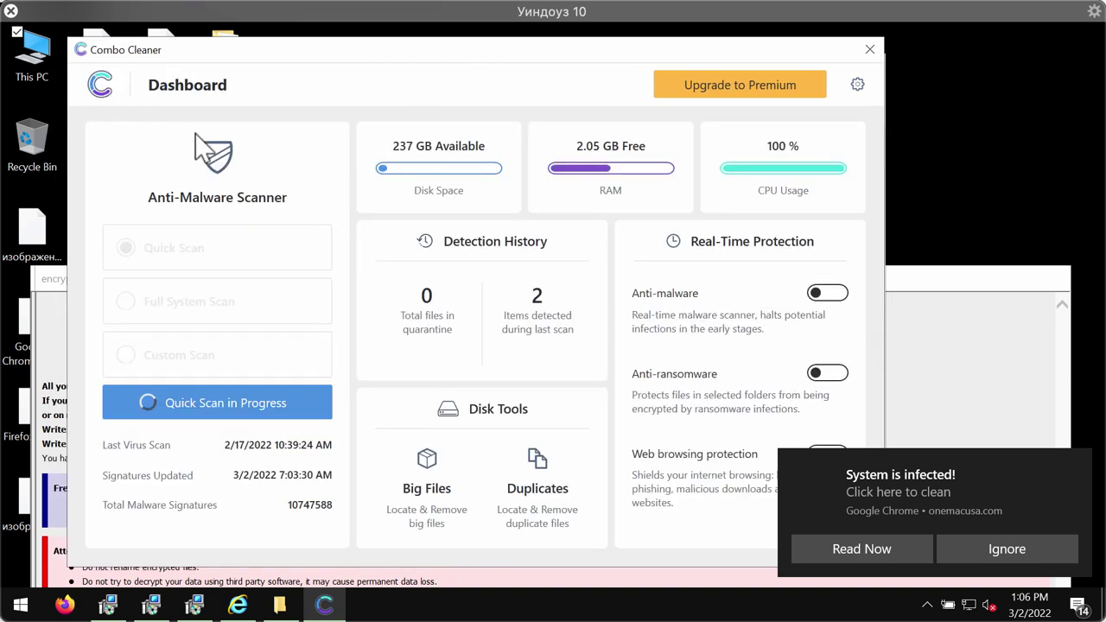
pyautogui.click(259, 407)
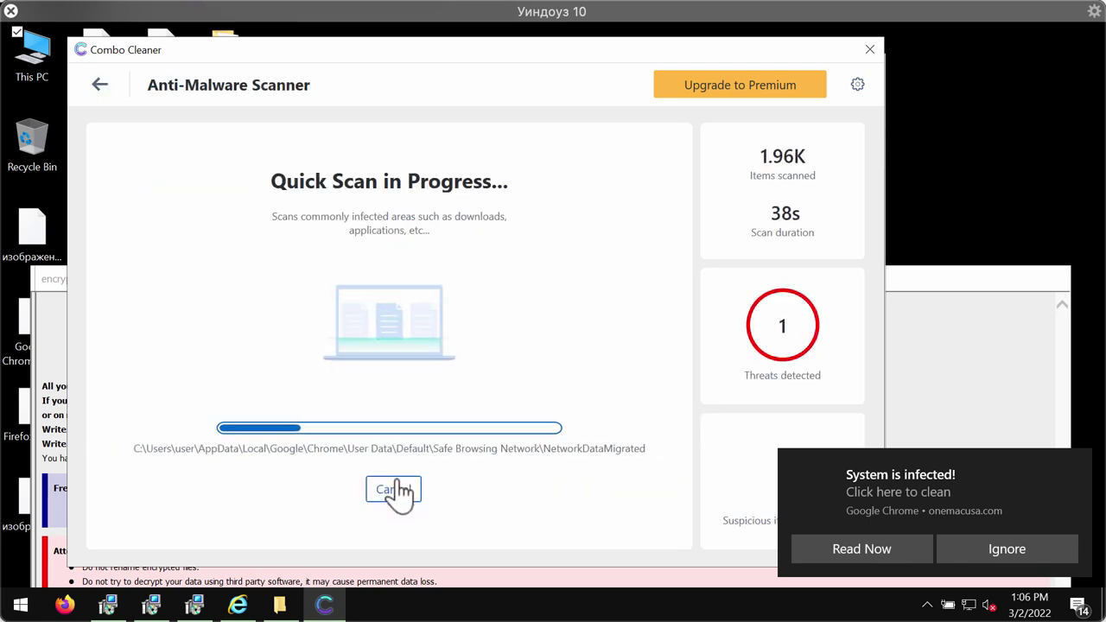
pyautogui.click(394, 489)
pyautogui.press('Escape')
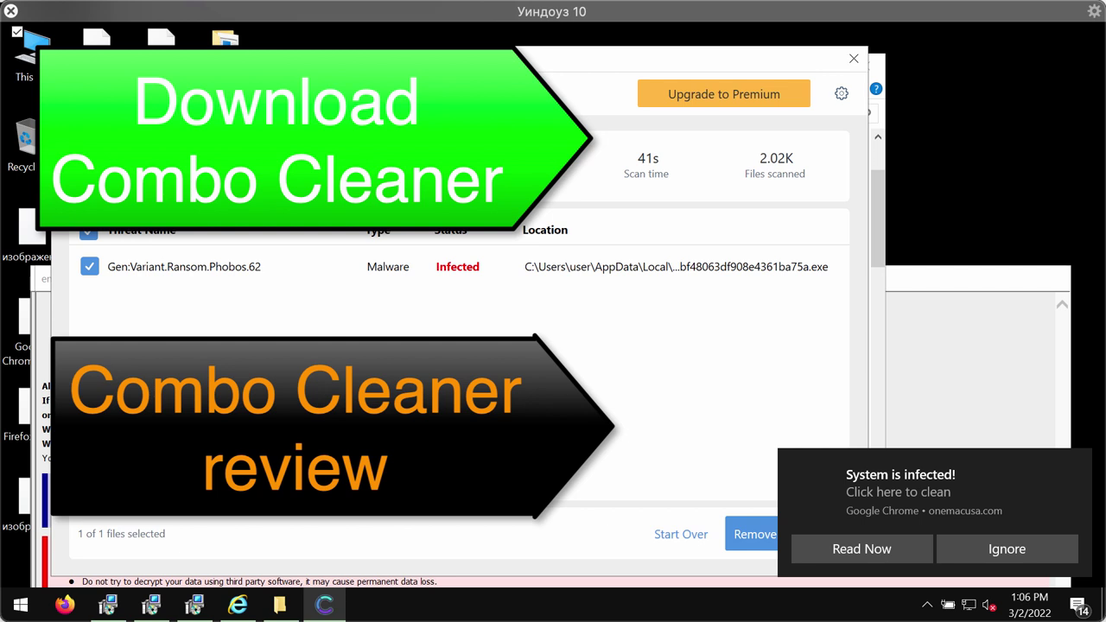
pyautogui.click(696, 102)
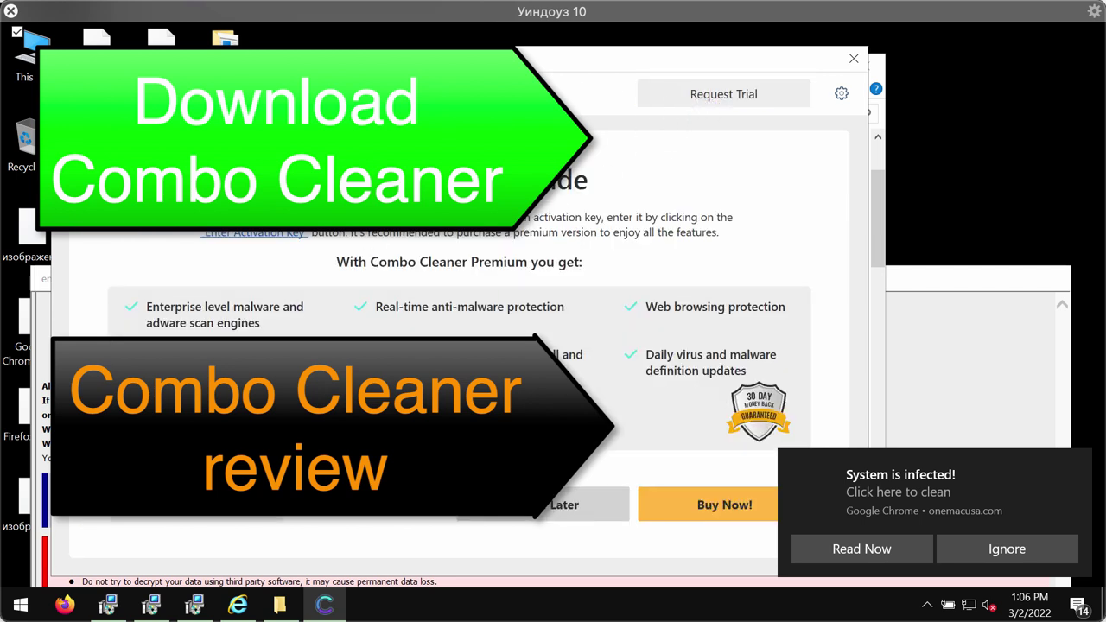